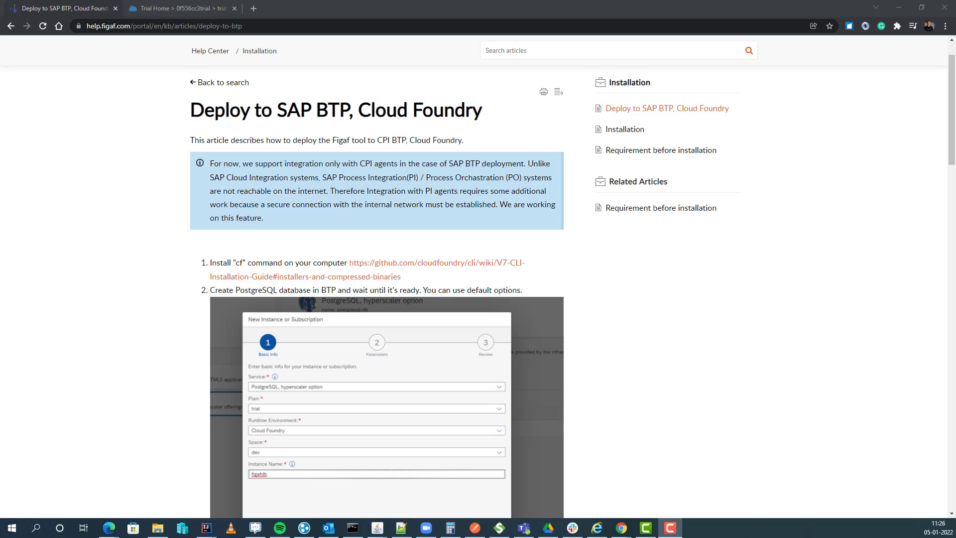
Step: Download the Windows 64-bit cf7-cli-installer_7.4.0_winx64.zip from the GitHub CF CLI guide
{"action": "left_click", "coordinate": [416, 267]}
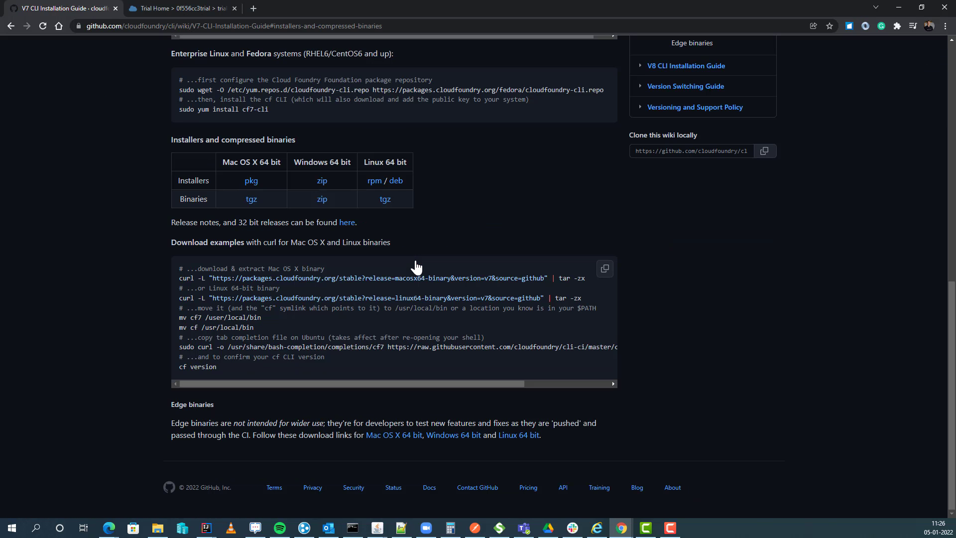
{"action": "left_click", "coordinate": [323, 184]}
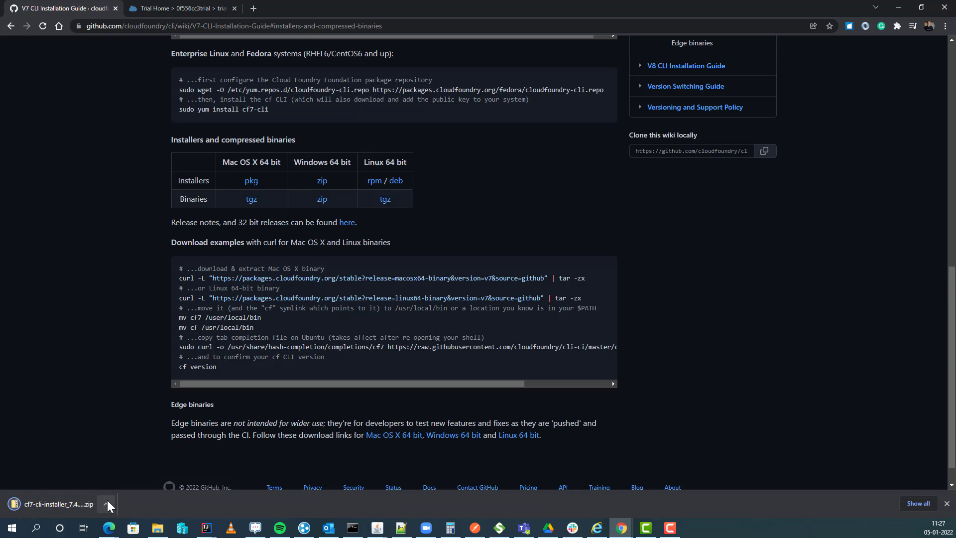
{"action": "left_click", "coordinate": [107, 503]}
Step: Extract cf7-cli-installer_7.4.0_winx64.zip with 7-Zip into its own folder and run cf7_installer.exe
{"action": "left_click", "coordinate": [145, 469]}
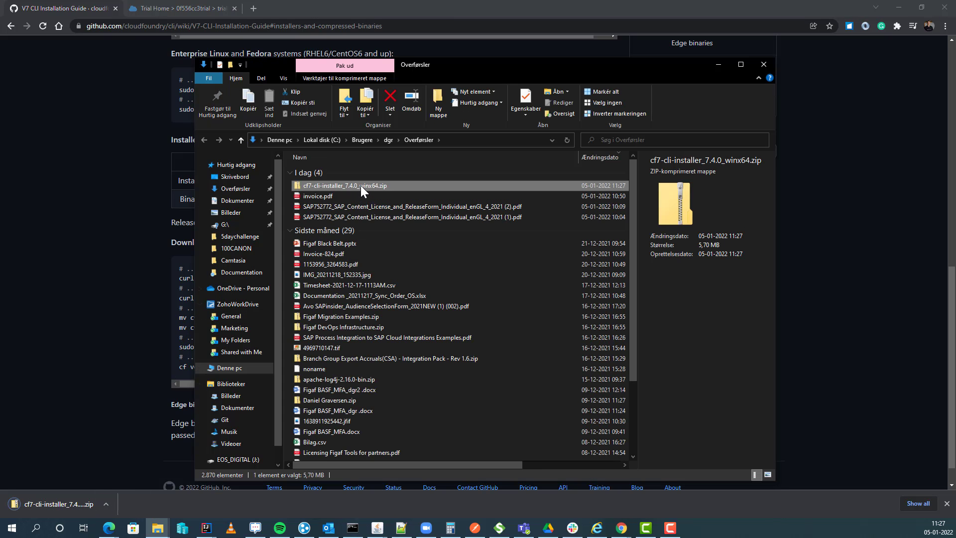
{"action": "right_click", "coordinate": [361, 187]}
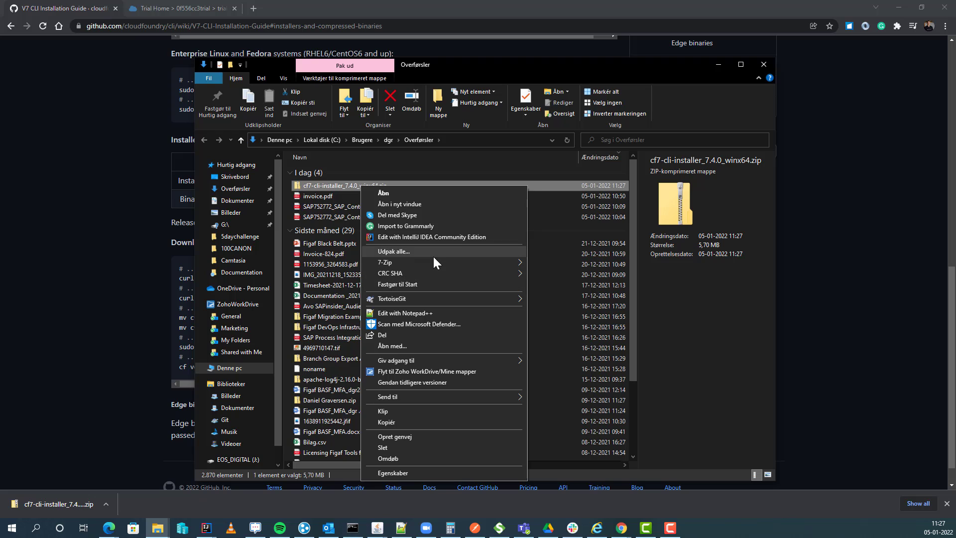
{"action": "mouse_move", "coordinate": [435, 261]}
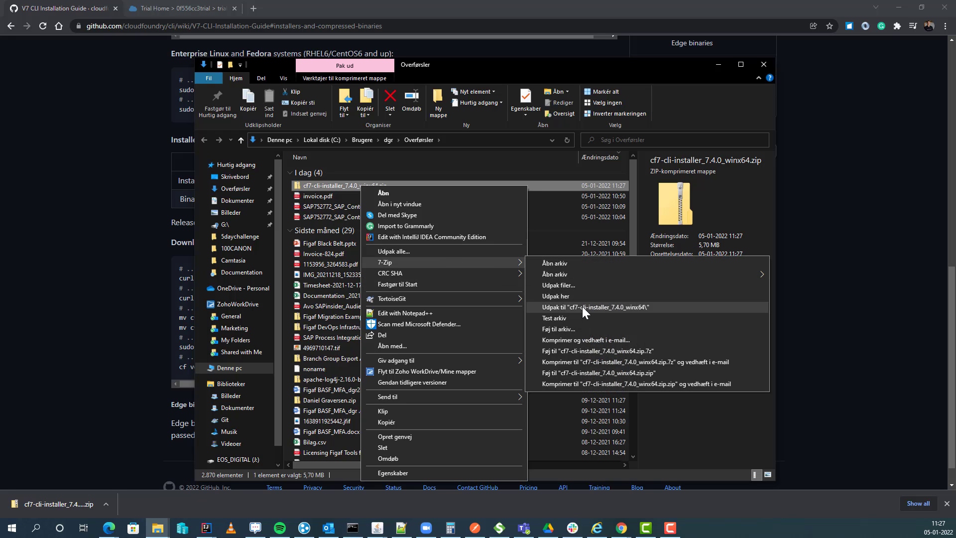
{"action": "left_click", "coordinate": [582, 306]}
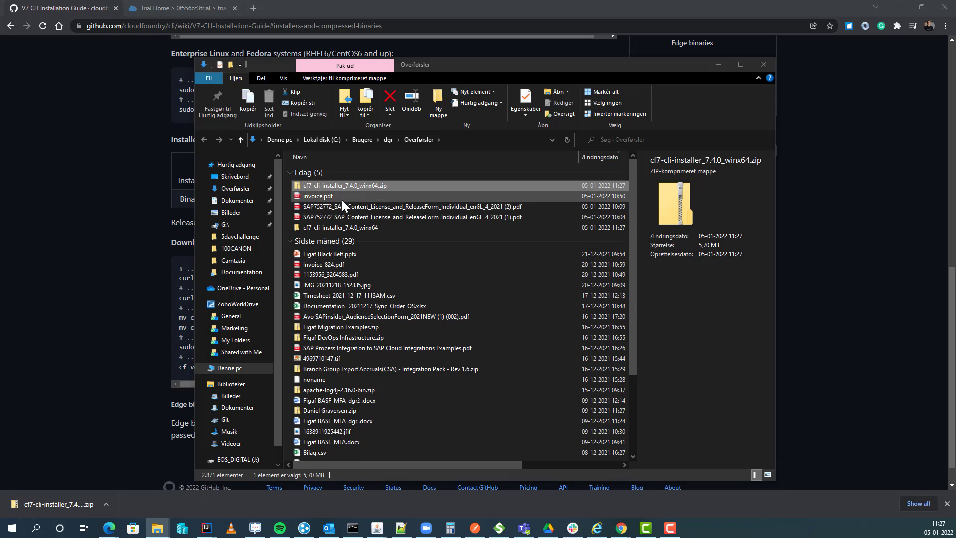
{"action": "double_click", "coordinate": [342, 227]}
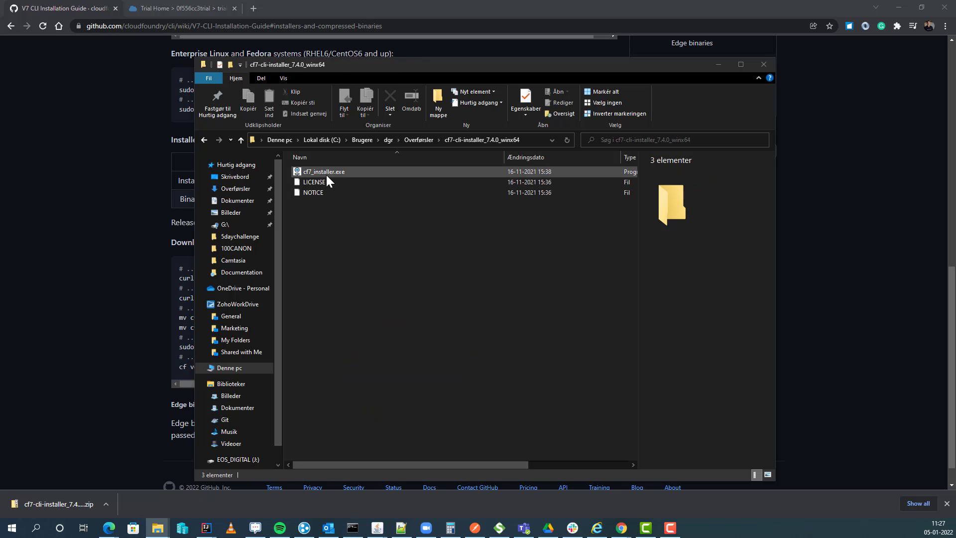
{"action": "left_click", "coordinate": [326, 174]}
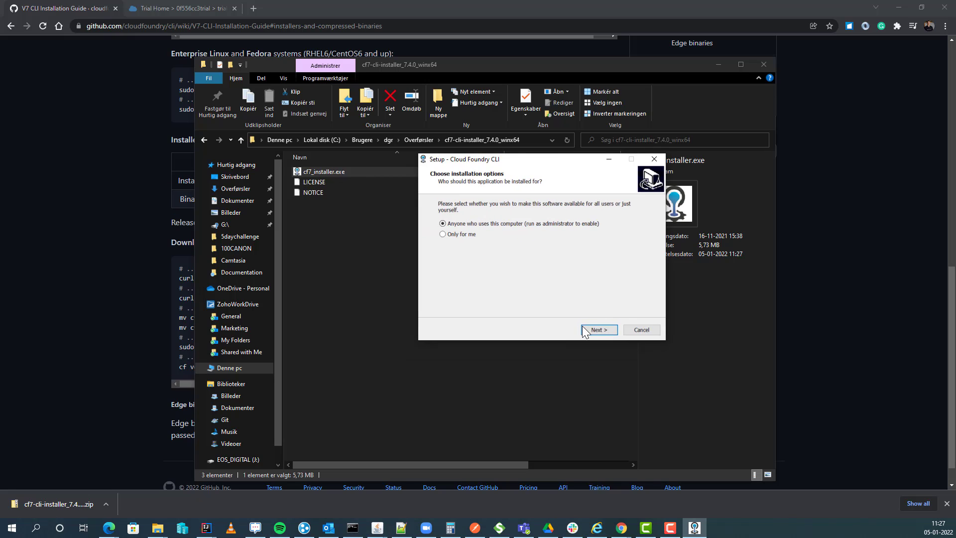
Step: Install the CF CLI for all users into C:\Program Files\Cloud Foundry, then close Explorer
{"action": "left_click", "coordinate": [608, 329]}
{"action": "left_click", "coordinate": [608, 329]}
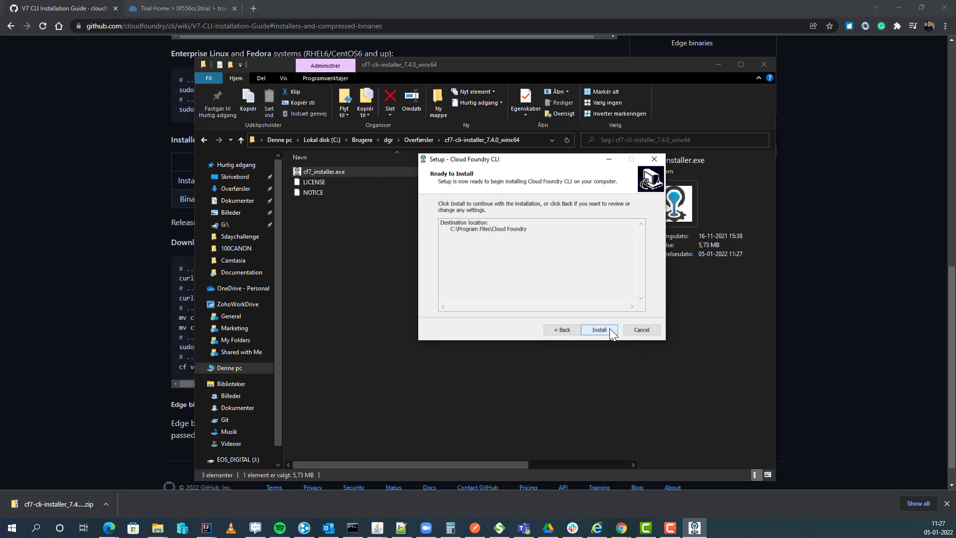
{"action": "left_click", "coordinate": [609, 328]}
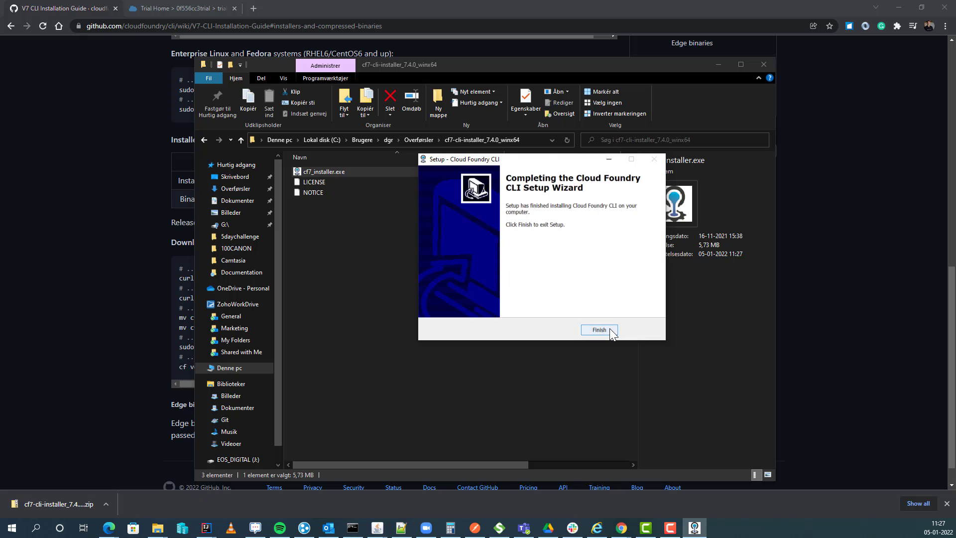
{"action": "left_click", "coordinate": [609, 327]}
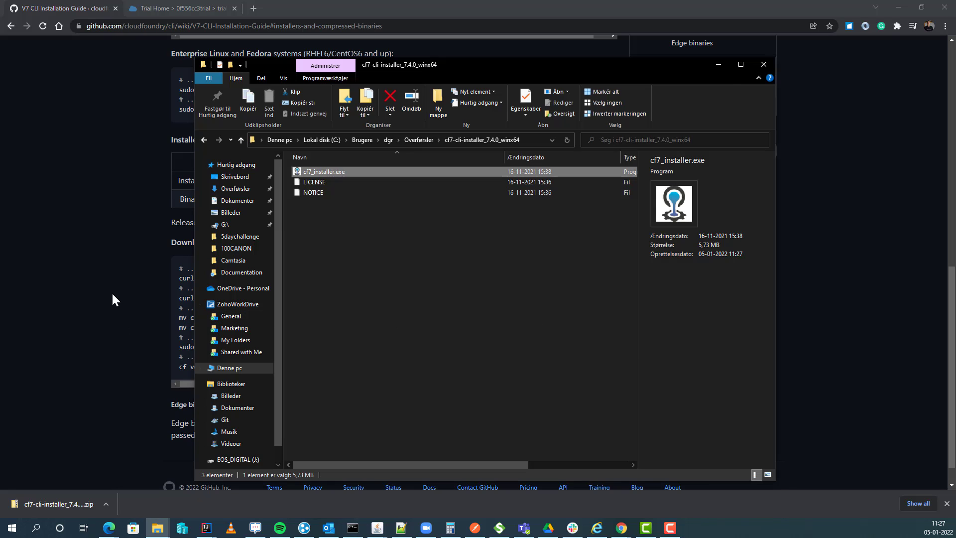
{"action": "key", "text": "alt+F4"}
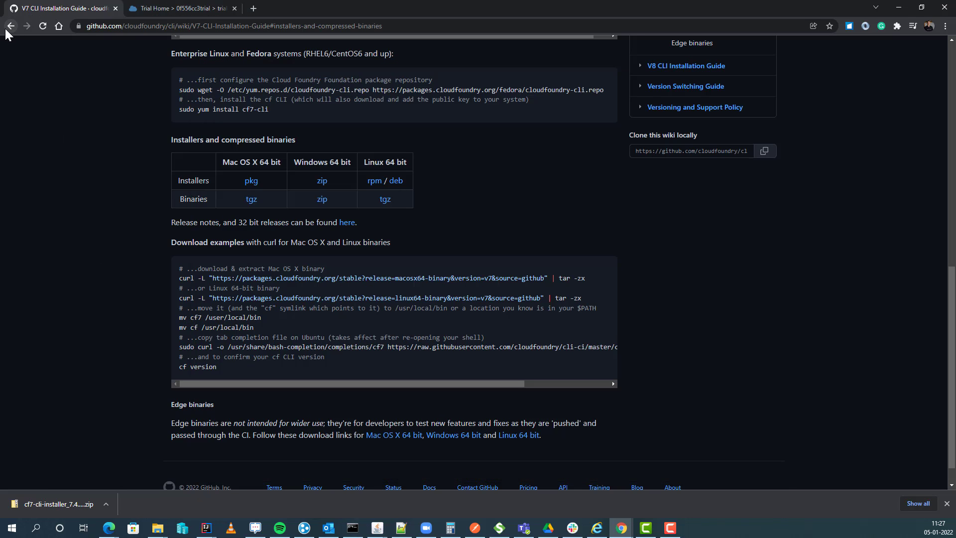
Step: Select 'figafdb' in the article's manifest.yml section, then switch to the BTP Cockpit
{"action": "left_click", "coordinate": [6, 29]}
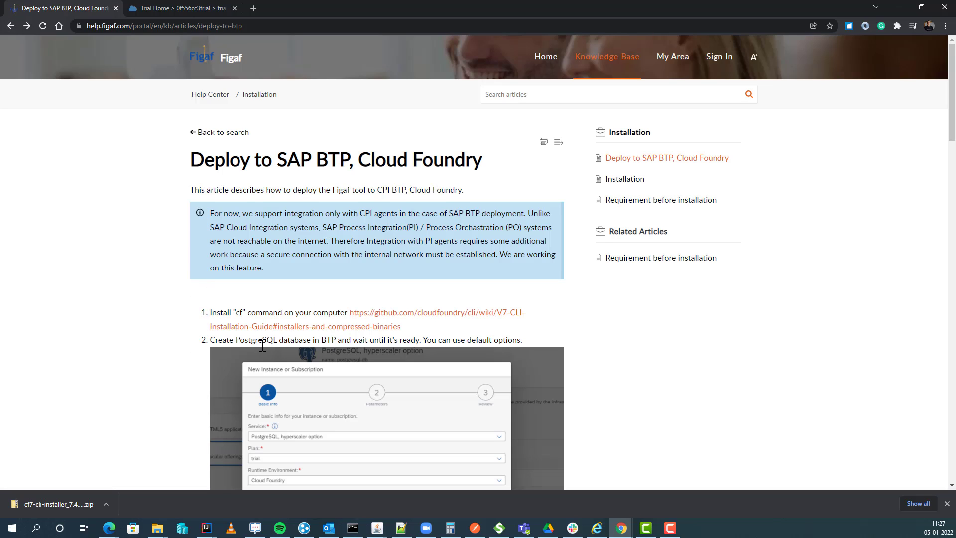
{"action": "scroll", "coordinate": [262, 345], "scroll_direction": "down", "scroll_amount": 1}
{"action": "scroll", "coordinate": [289, 359], "scroll_direction": "down", "scroll_amount": 2}
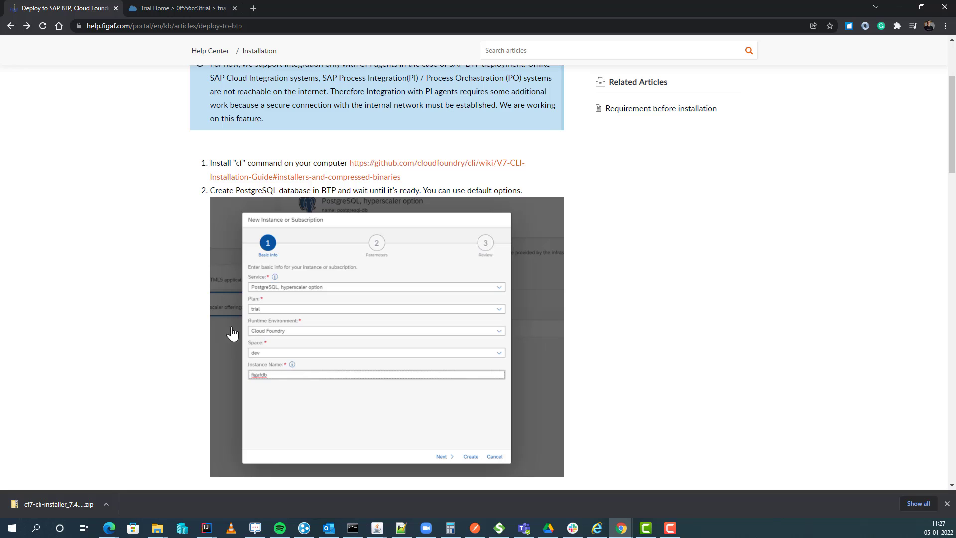
{"action": "scroll", "coordinate": [274, 219], "scroll_direction": "down", "scroll_amount": 2}
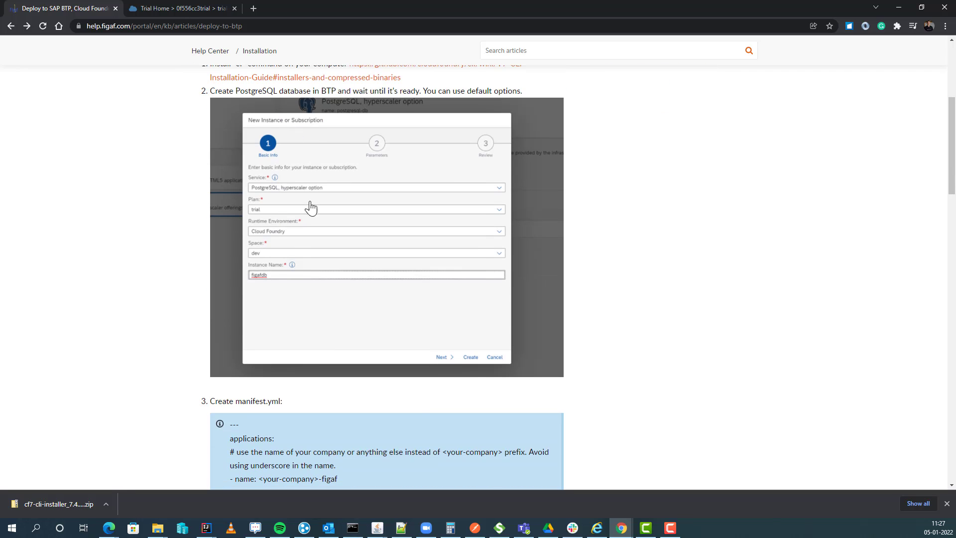
{"action": "scroll", "coordinate": [282, 436], "scroll_direction": "down", "scroll_amount": 2}
{"action": "scroll", "coordinate": [264, 467], "scroll_direction": "down", "scroll_amount": 1}
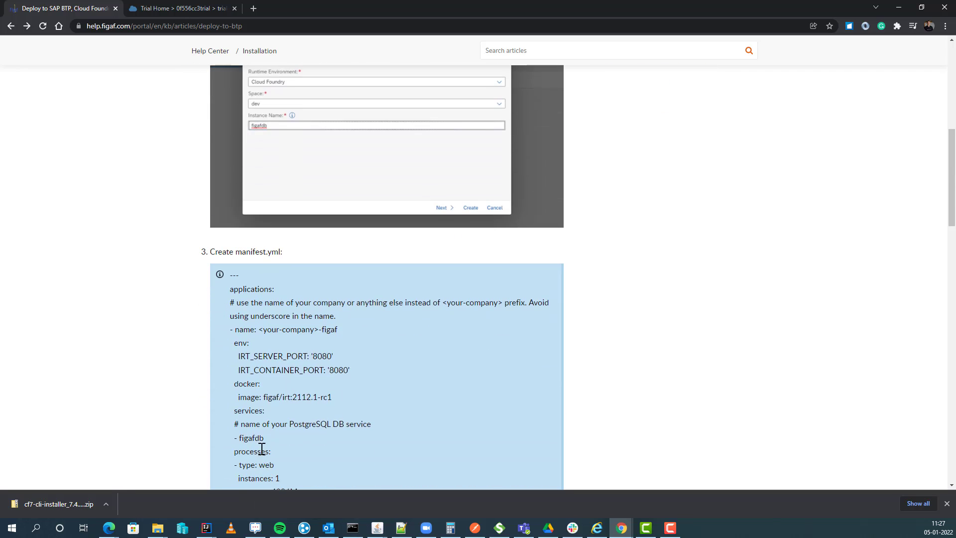
{"action": "double_click", "coordinate": [251, 437]}
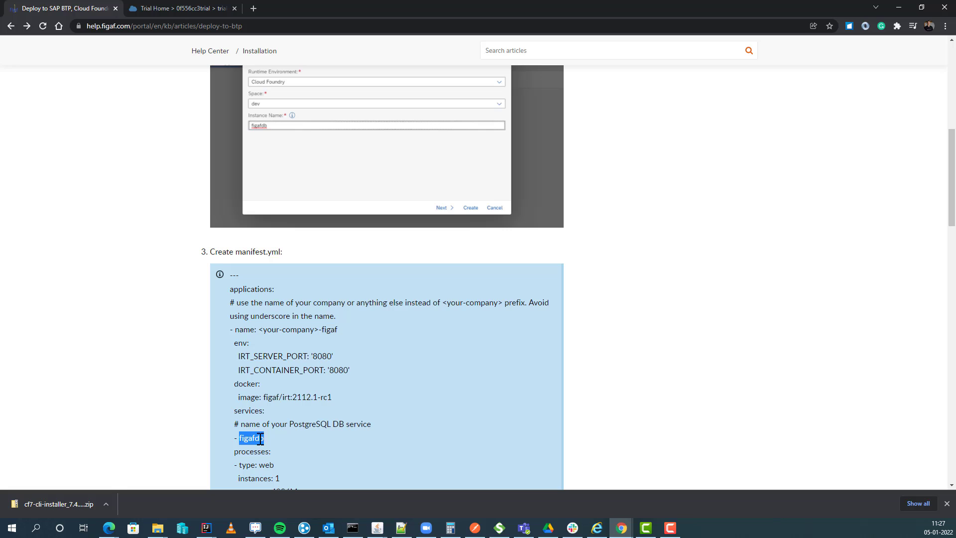
{"action": "left_click", "coordinate": [194, 9]}
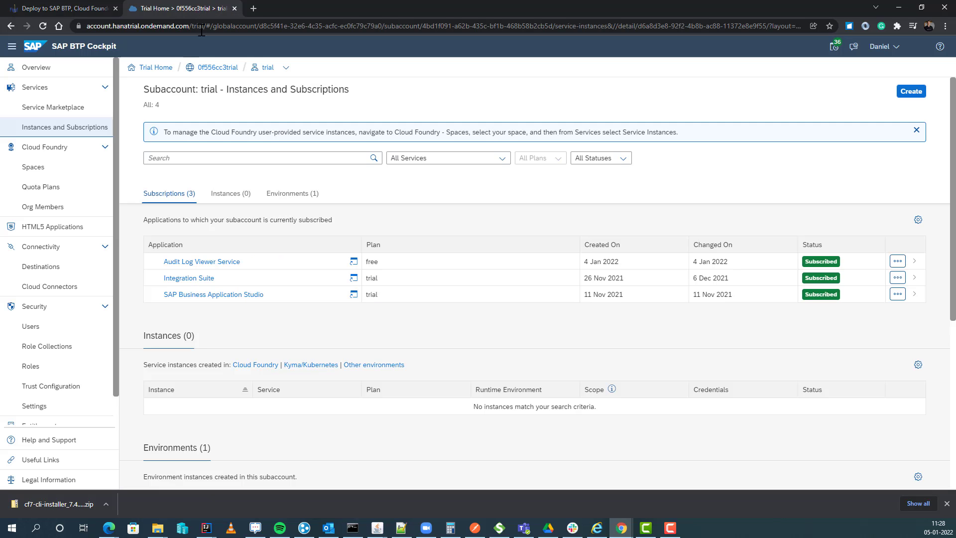
Step: Find the PostgreSQL, hyperscaler option service in the Service Marketplace by searching 'pos'
{"action": "left_click", "coordinate": [73, 108]}
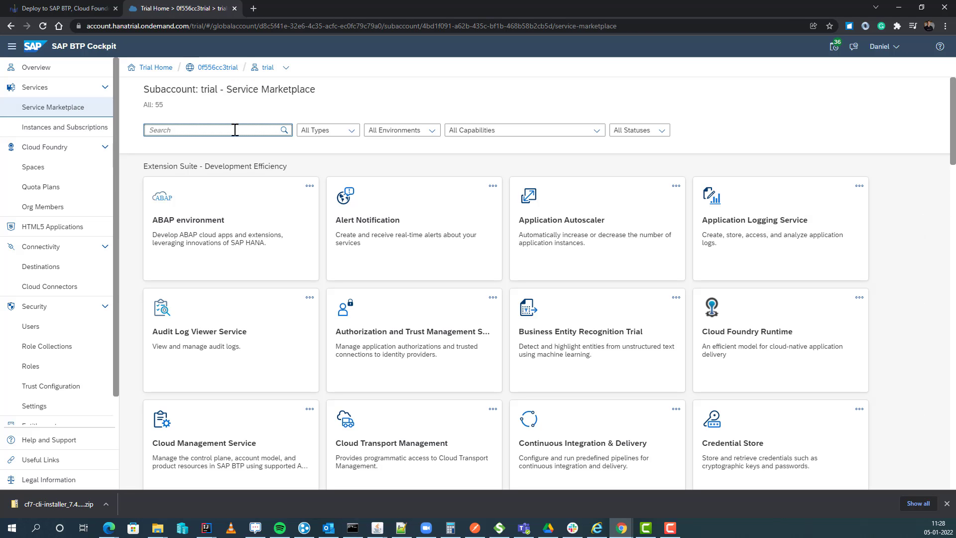
{"action": "type", "text": "pos"}
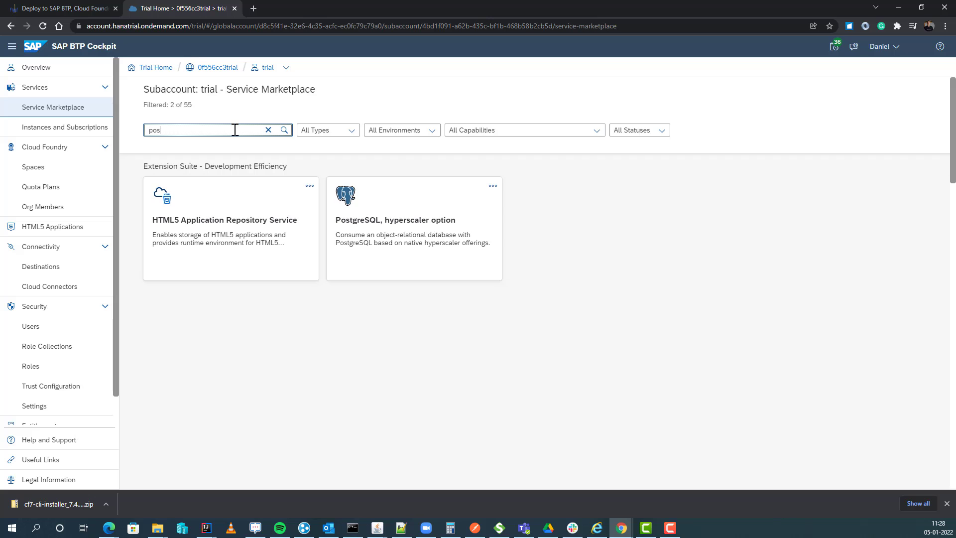
{"action": "left_click", "coordinate": [356, 199]}
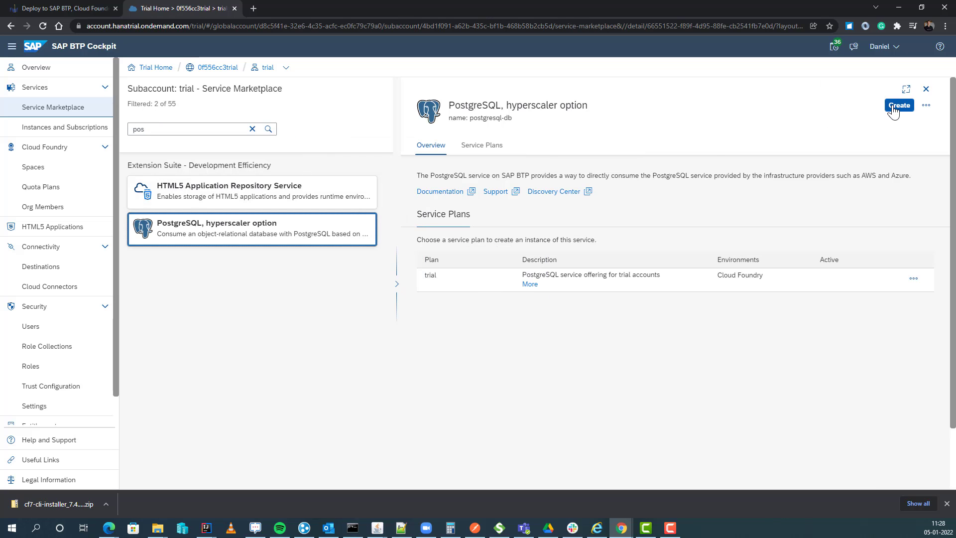
Step: Create a PostgreSQL instance named figafdb with engine version 11
{"action": "left_click", "coordinate": [896, 106]}
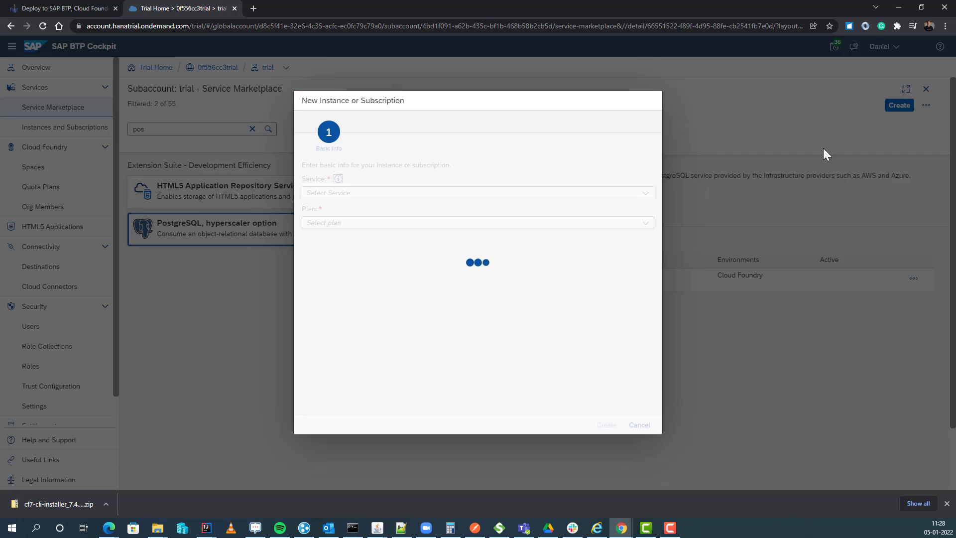
{"action": "left_click", "coordinate": [347, 313]}
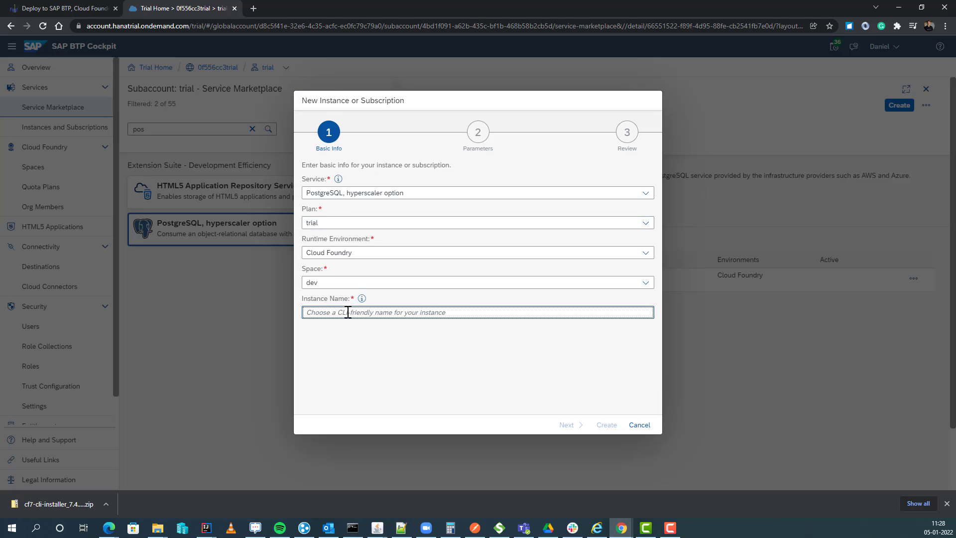
{"action": "type", "text": "figafdb"}
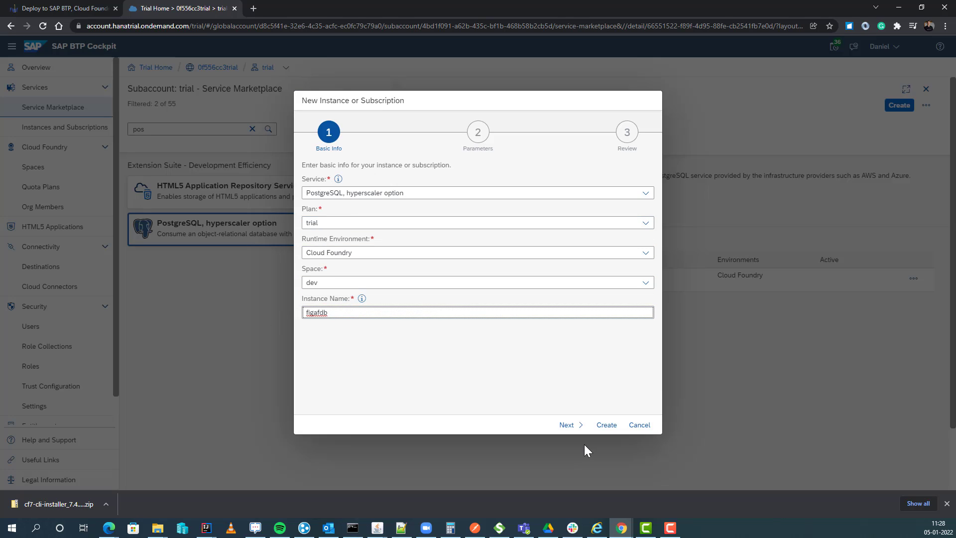
{"action": "left_click", "coordinate": [567, 424]}
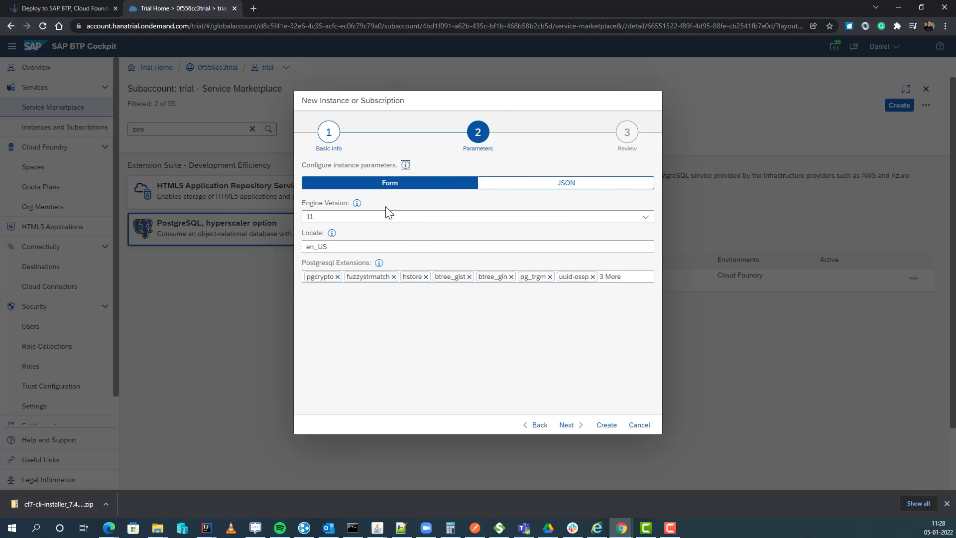
{"action": "left_click", "coordinate": [415, 218]}
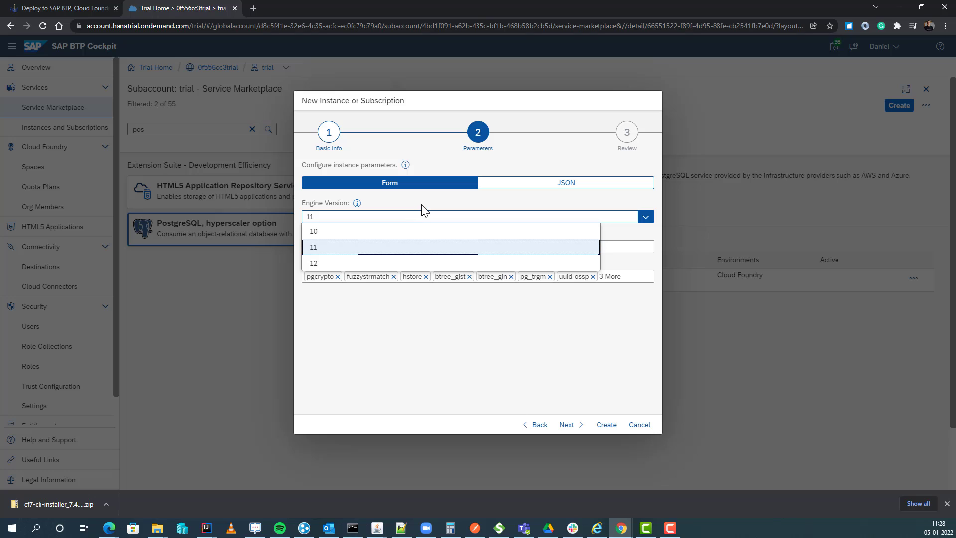
{"action": "left_click", "coordinate": [423, 199]}
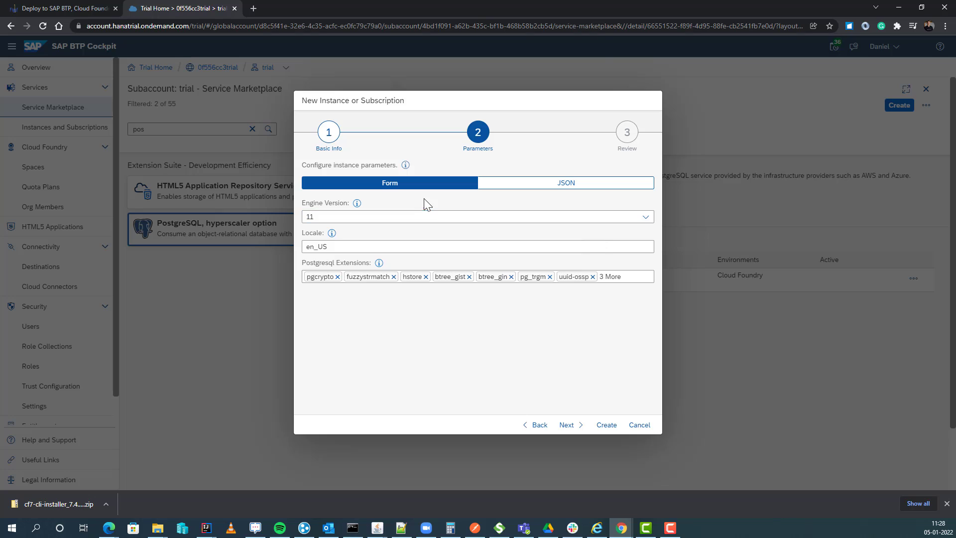
{"action": "left_click", "coordinate": [567, 424]}
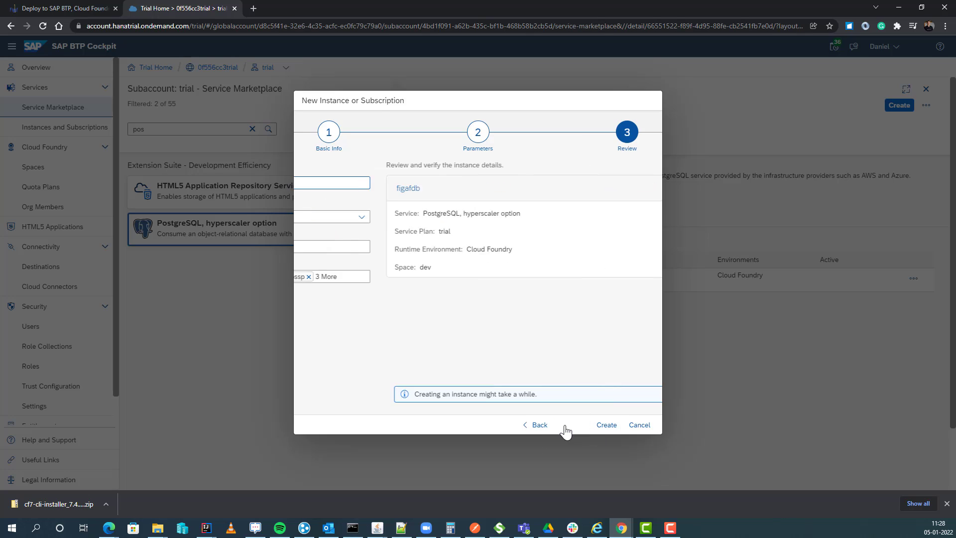
{"action": "left_click", "coordinate": [597, 425]}
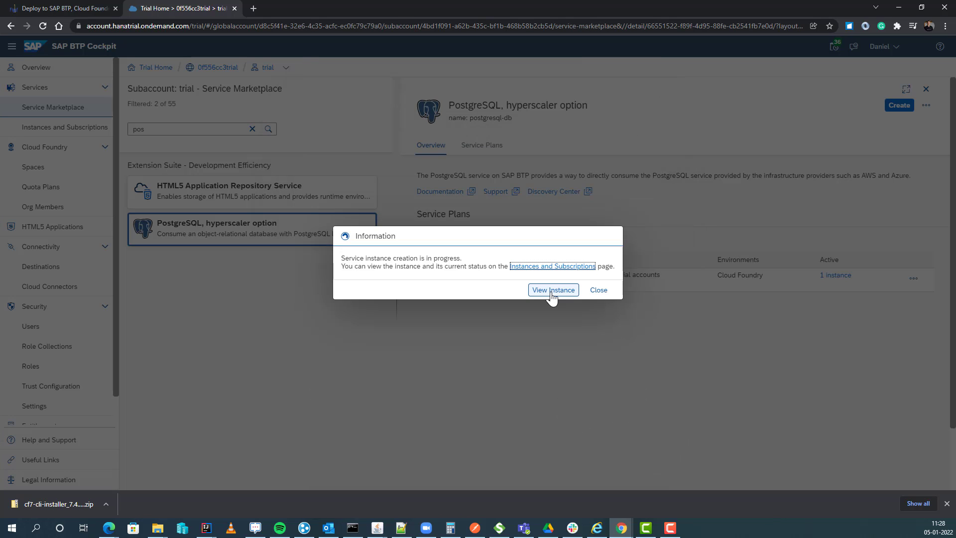
Step: View the new figafdb instance, listed as Creation in Progress under Instances and Subscriptions
{"action": "left_click", "coordinate": [552, 291]}
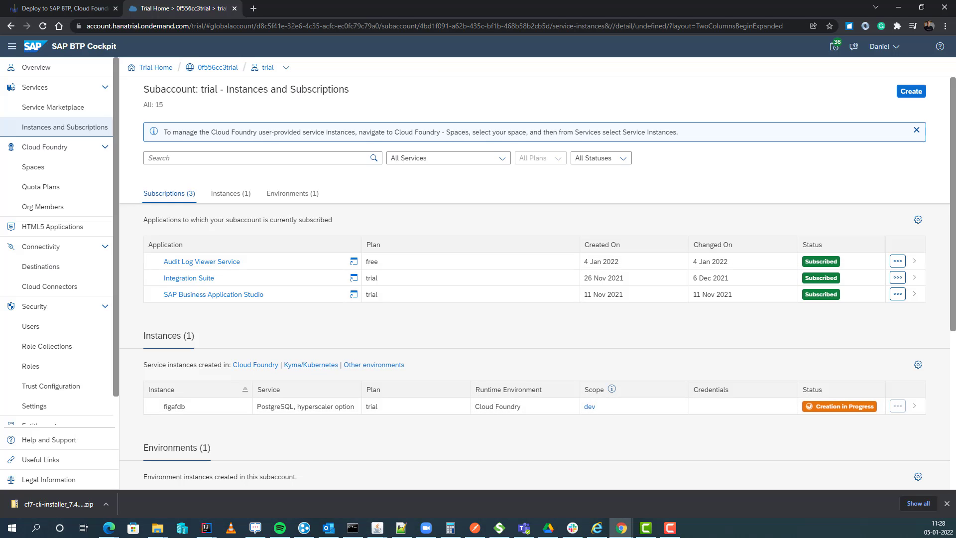
{"action": "key", "text": "F10"}
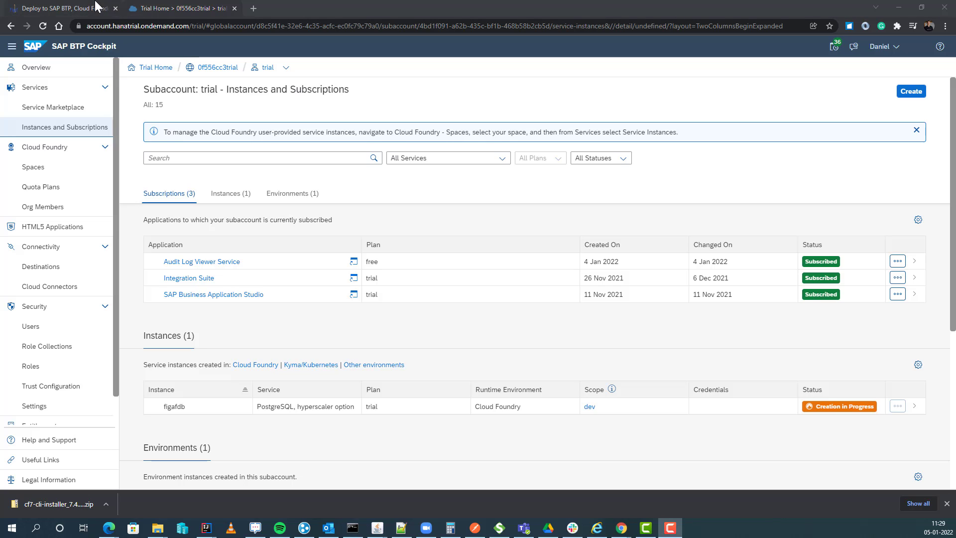
Step: Select the full sample manifest.yml block in the Figaf deployment article
{"action": "left_click", "coordinate": [96, 9]}
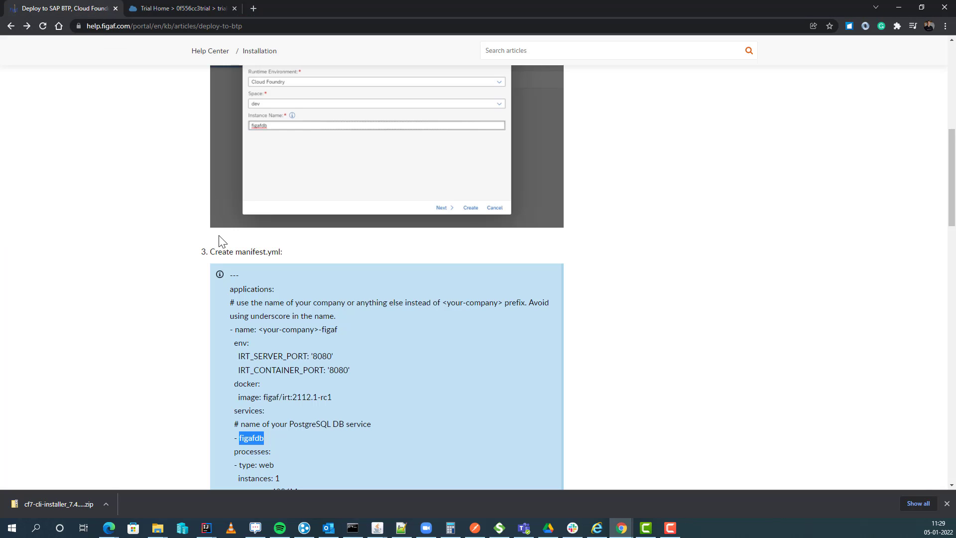
{"action": "scroll", "coordinate": [220, 241], "scroll_direction": "down", "scroll_amount": 2}
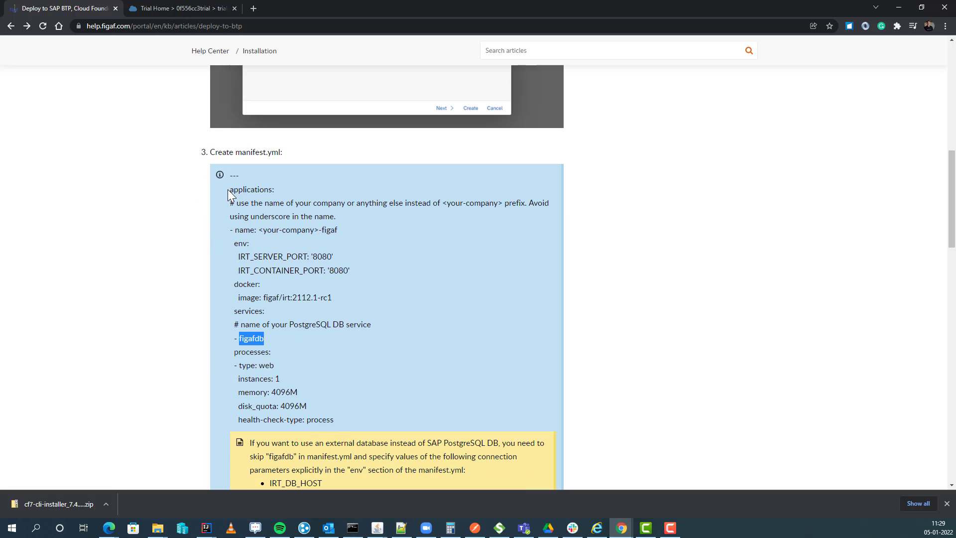
{"action": "mouse_move", "coordinate": [231, 190]}
{"action": "left_mouse_down"}
{"action": "mouse_move", "coordinate": [277, 199]}
{"action": "mouse_move", "coordinate": [352, 420]}
{"action": "left_mouse_up"}
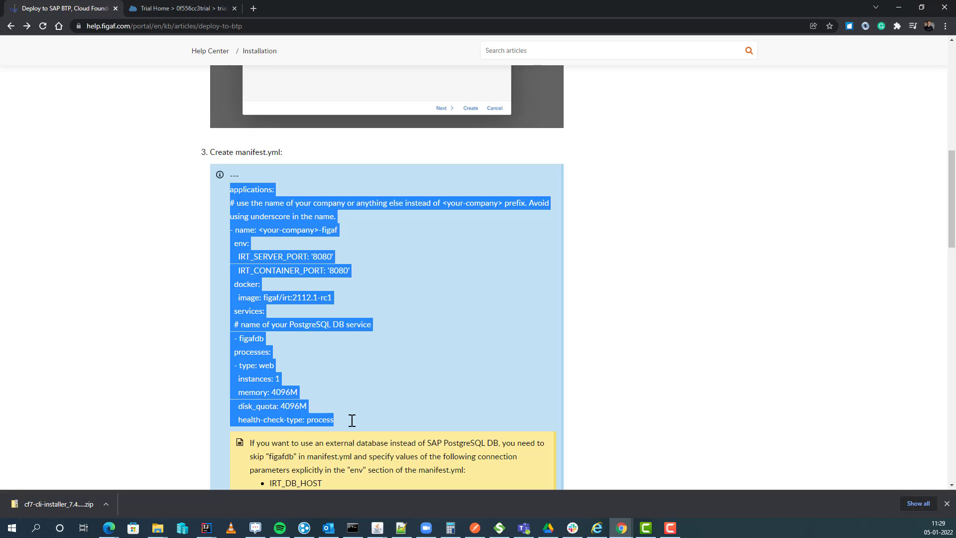
{"action": "left_click", "coordinate": [401, 528]}
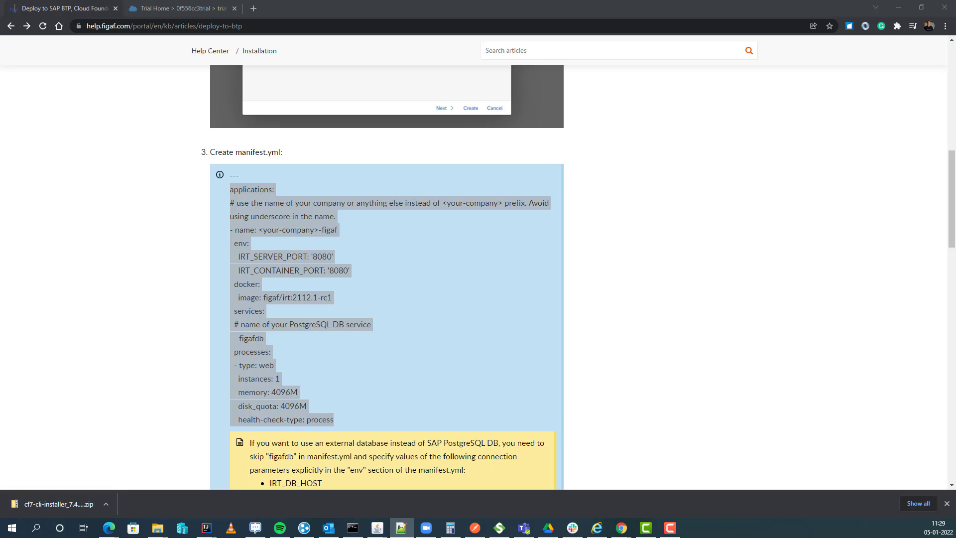
Step: Begin saving the pasted manifest and create a new FigafCF folder in Documents
{"action": "left_click_drag", "start_coordinate": [0, 35], "coordinate": [321, 62]}
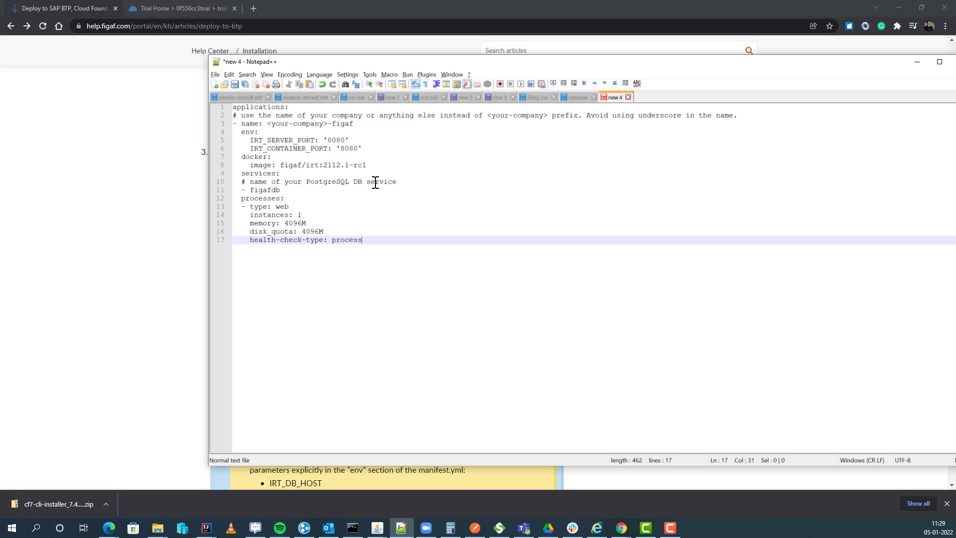
{"action": "key", "text": "ctrl+s"}
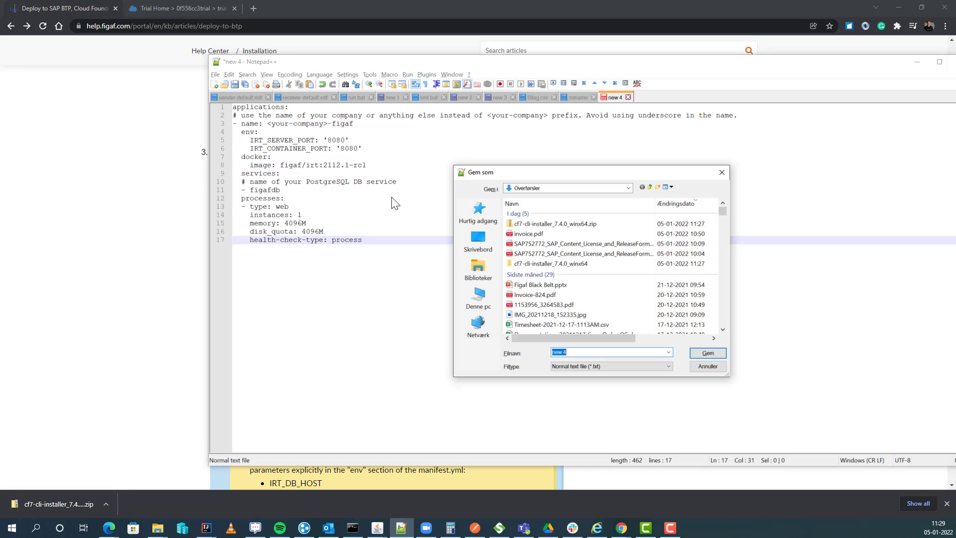
{"action": "left_click", "coordinate": [486, 260]}
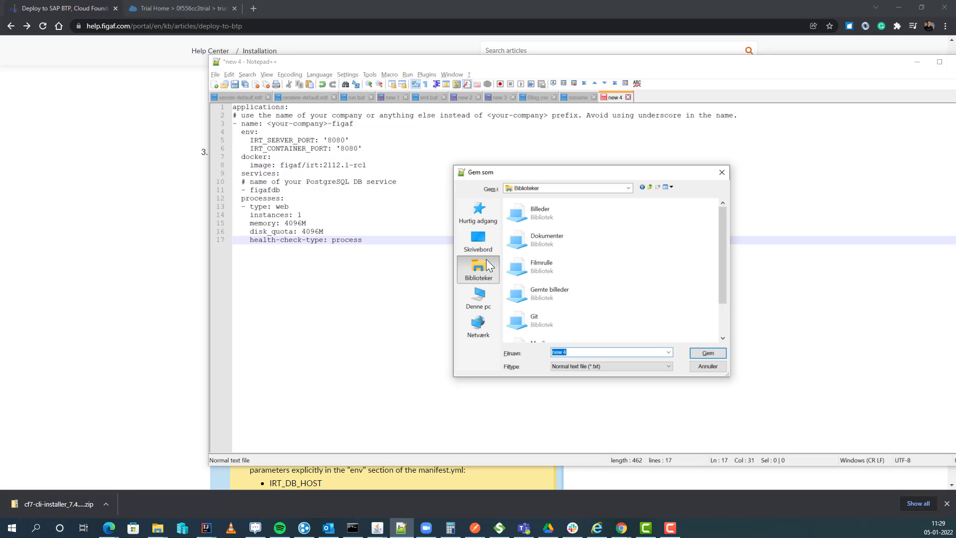
{"action": "double_click", "coordinate": [566, 235]}
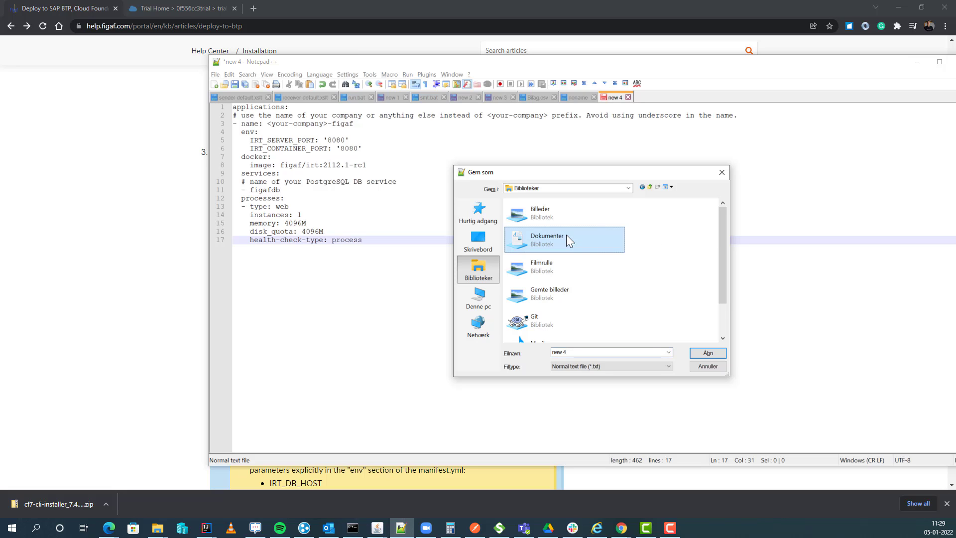
{"action": "left_click", "coordinate": [657, 187]}
{"action": "type", "text": "FigafCF"}
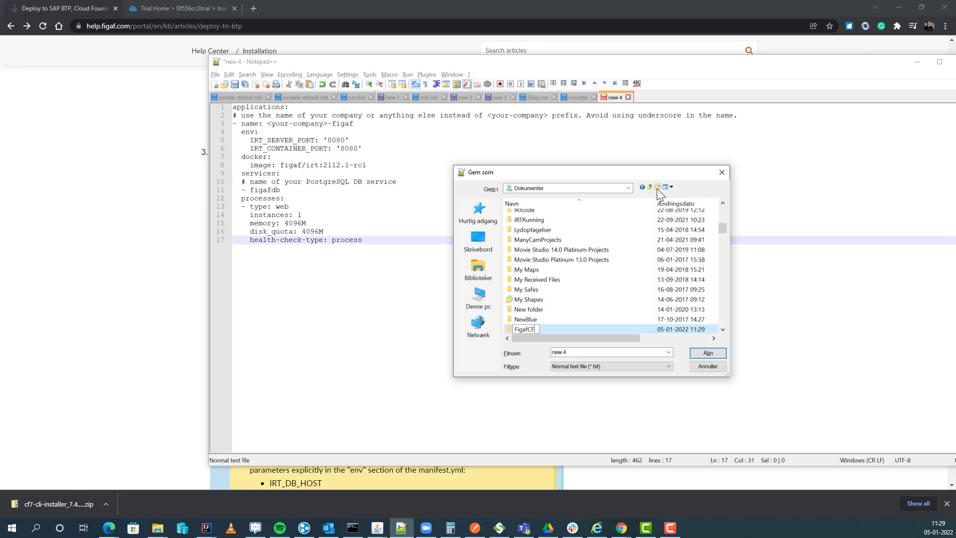
{"action": "key", "text": "Return"}
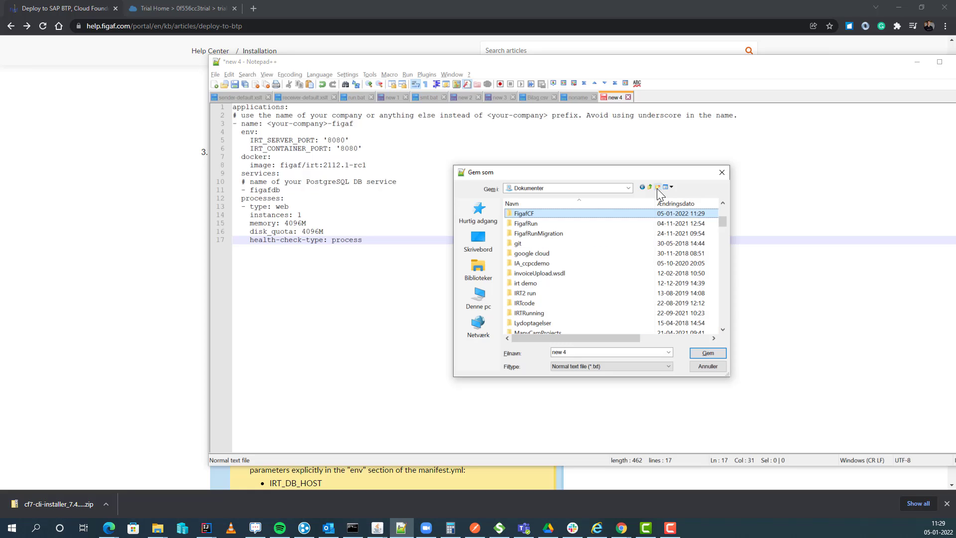
{"action": "key", "text": "Return"}
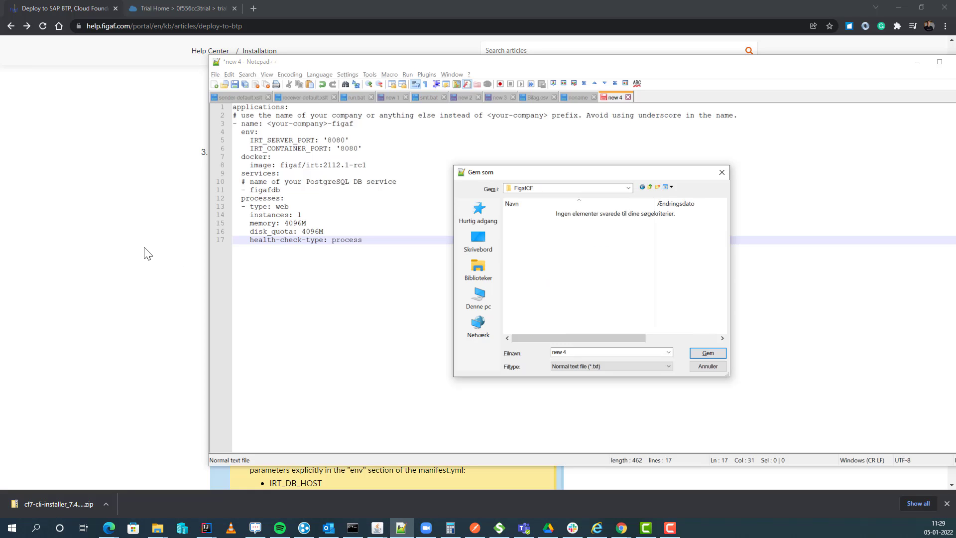
Step: Save the file in FigafCF as manifest.yml, copying the name from the article
{"action": "left_click", "coordinate": [148, 254]}
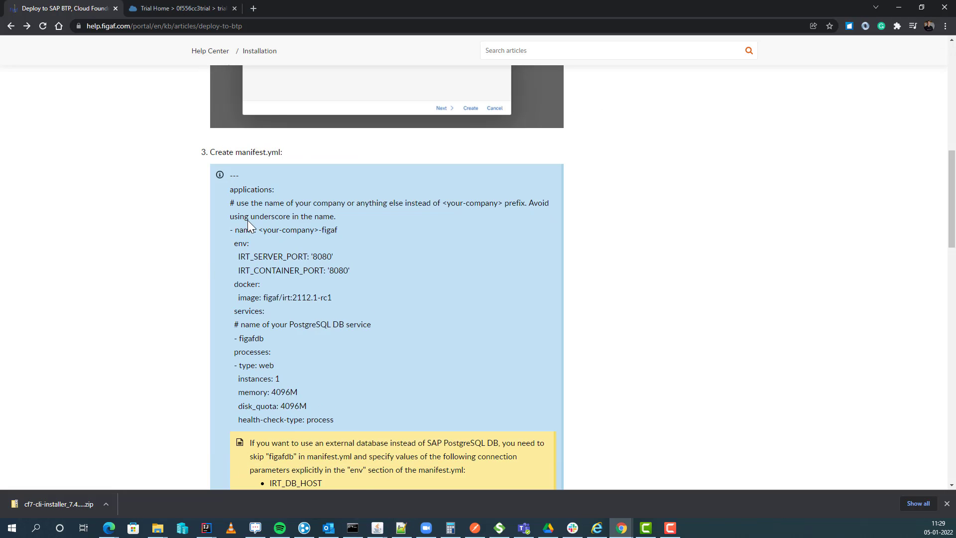
{"action": "double_click", "coordinate": [277, 152]}
{"action": "left_click_drag", "start_coordinate": [236, 153], "coordinate": [274, 155]}
{"action": "key", "text": "ctrl+c"}
{"action": "key", "text": "alt+Tab"}
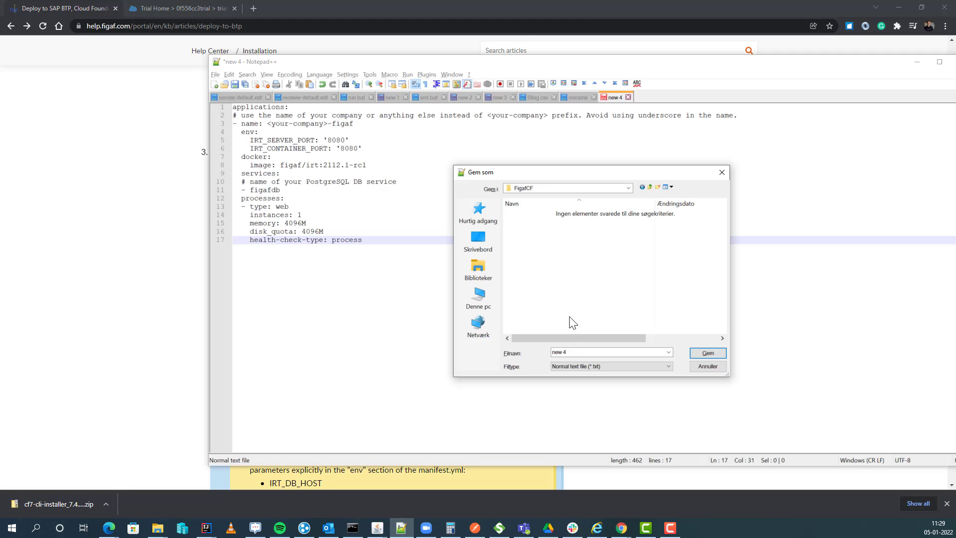
{"action": "left_click", "coordinate": [617, 352]}
{"action": "key", "text": "ctrl+v"}
{"action": "key", "text": "Return"}
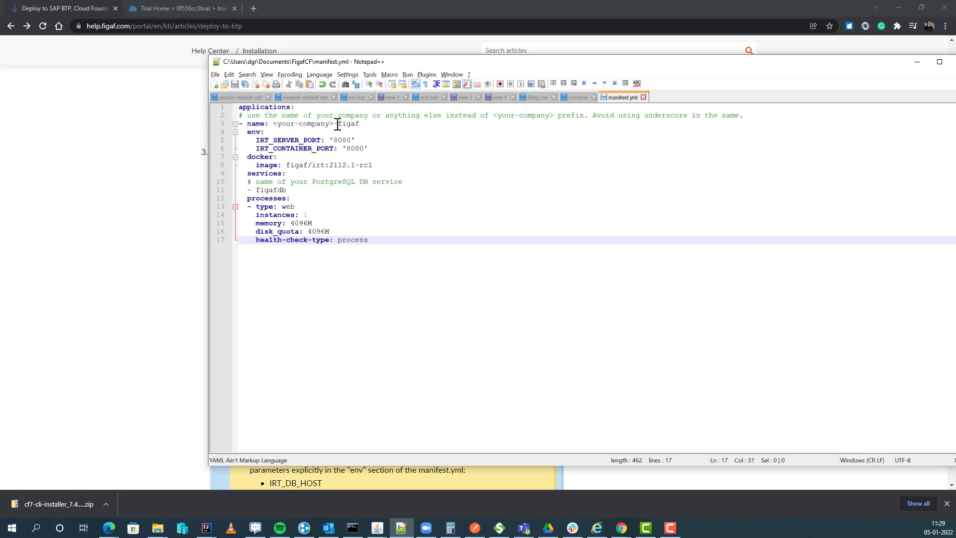
Step: Replace the <your-company> placeholder so the app is named Demo-figaf
{"action": "left_click_drag", "start_coordinate": [334, 123], "coordinate": [269, 124]}
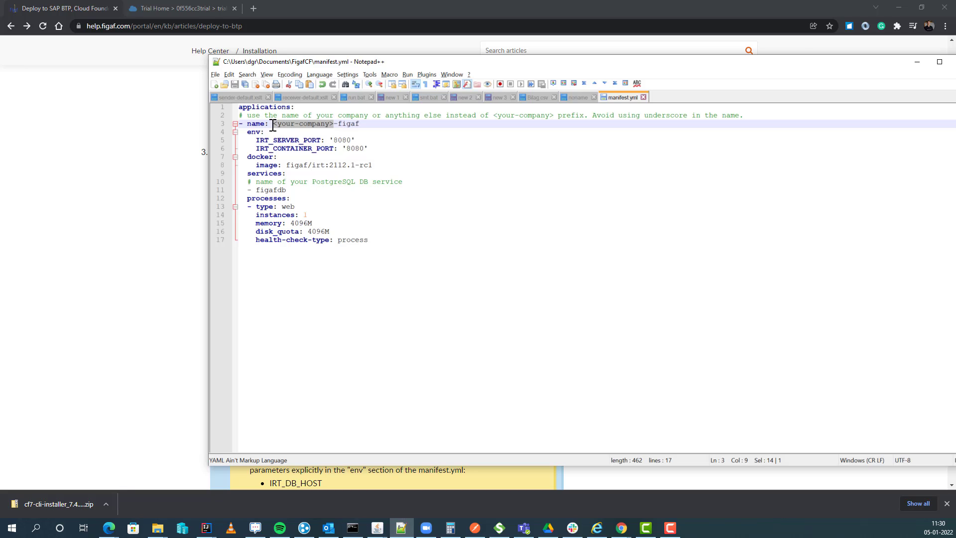
{"action": "type", "text": "C"}
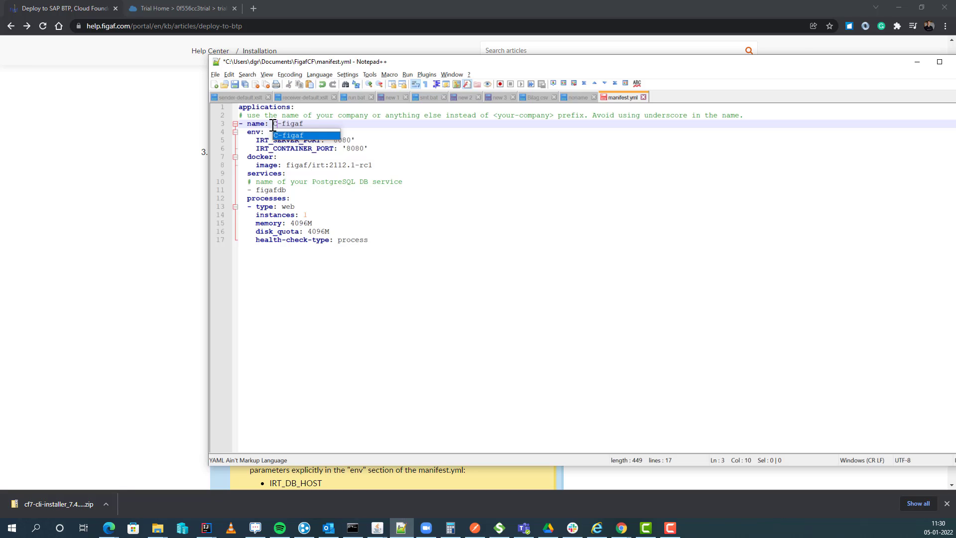
{"action": "type", "text": "F"}
{"action": "key", "text": "BackSpace"}
{"action": "key", "text": "BackSpace"}
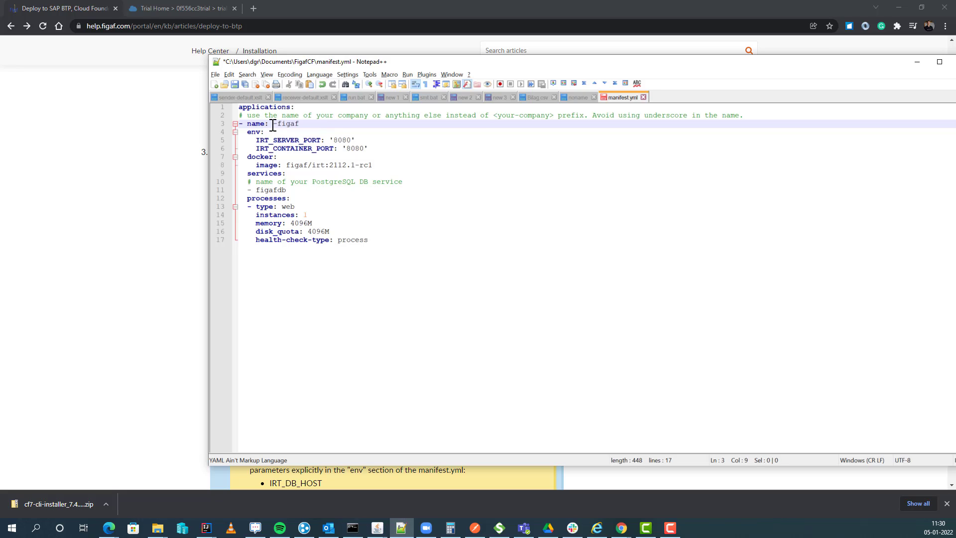
{"action": "type", "text": "Demo"}
Step: Check figafdb as the database service on line 11 and save manifest.yml
{"action": "left_click", "coordinate": [279, 191]}
{"action": "double_click", "coordinate": [279, 191]}
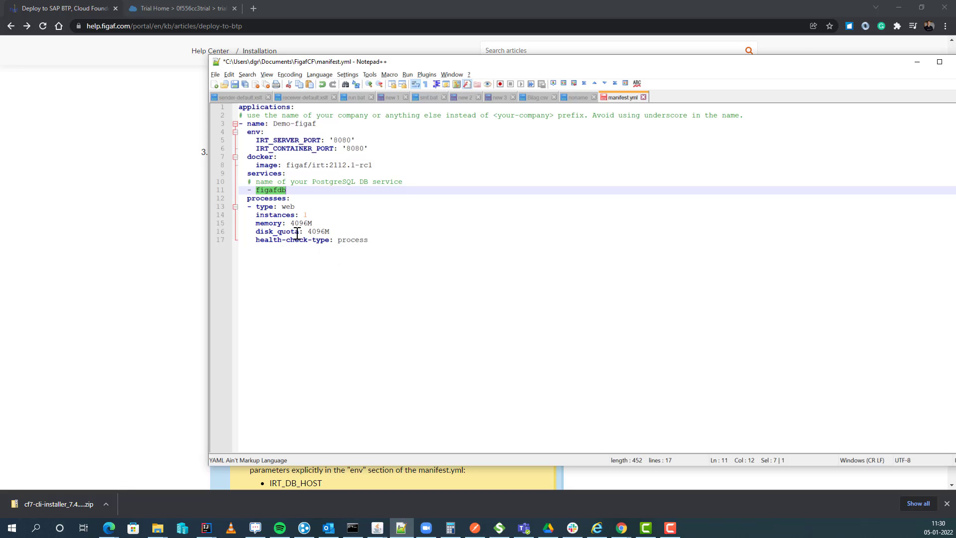
{"action": "key", "text": "ctrl+s"}
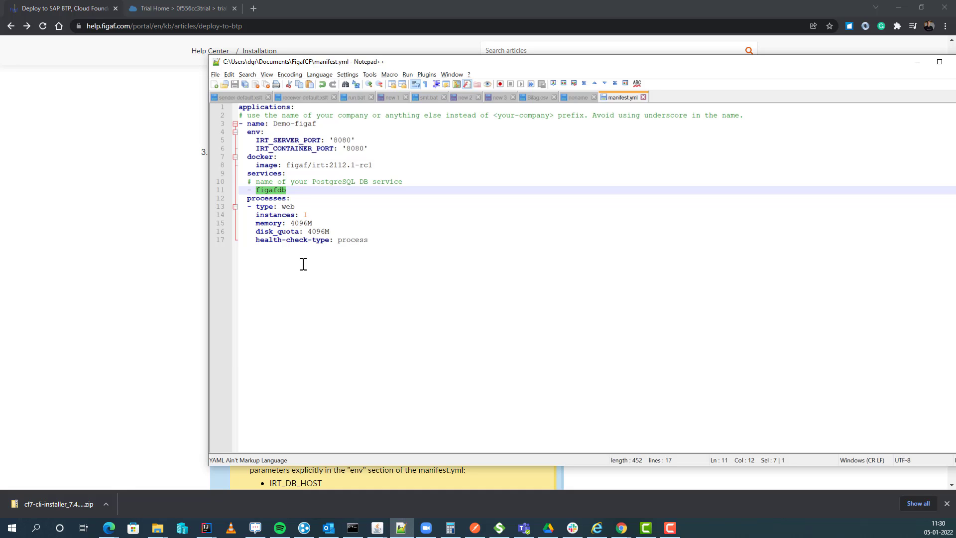
{"action": "left_click", "coordinate": [176, 8]}
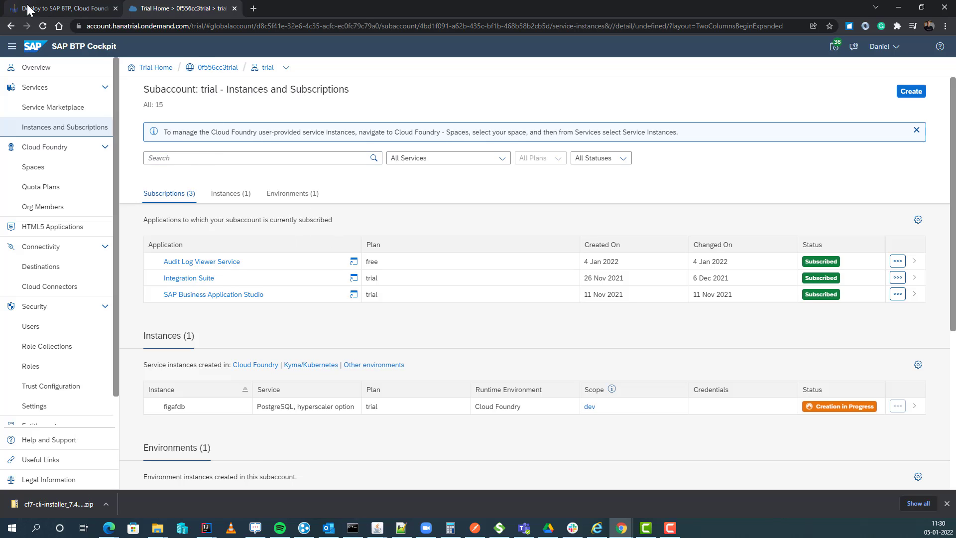
Step: Scroll the Figaf deployment article down to the cf login and cf push steps
{"action": "left_click", "coordinate": [60, 8]}
{"action": "scroll", "coordinate": [214, 341], "scroll_direction": "down", "scroll_amount": 3}
{"action": "scroll", "coordinate": [214, 340], "scroll_direction": "down", "scroll_amount": 4}
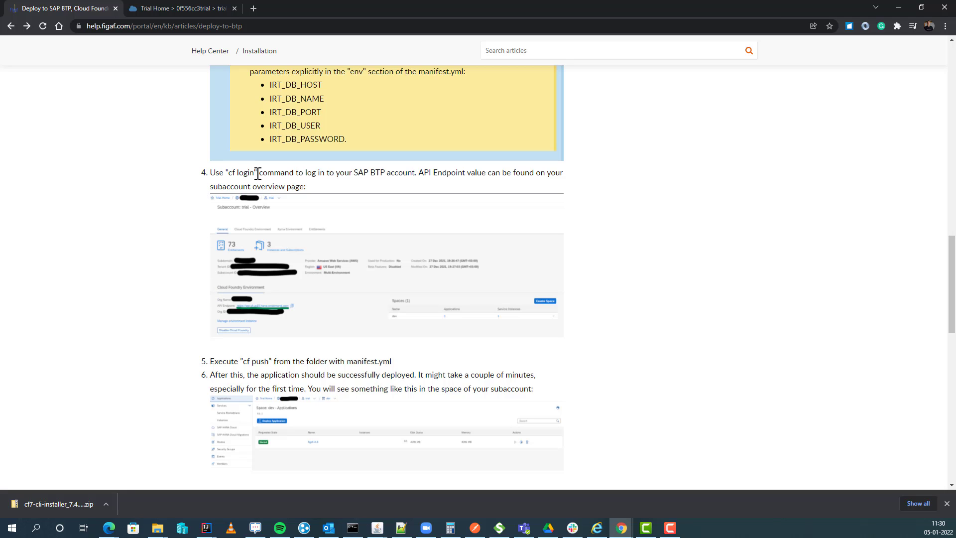
{"action": "key", "text": "alt+Tab"}
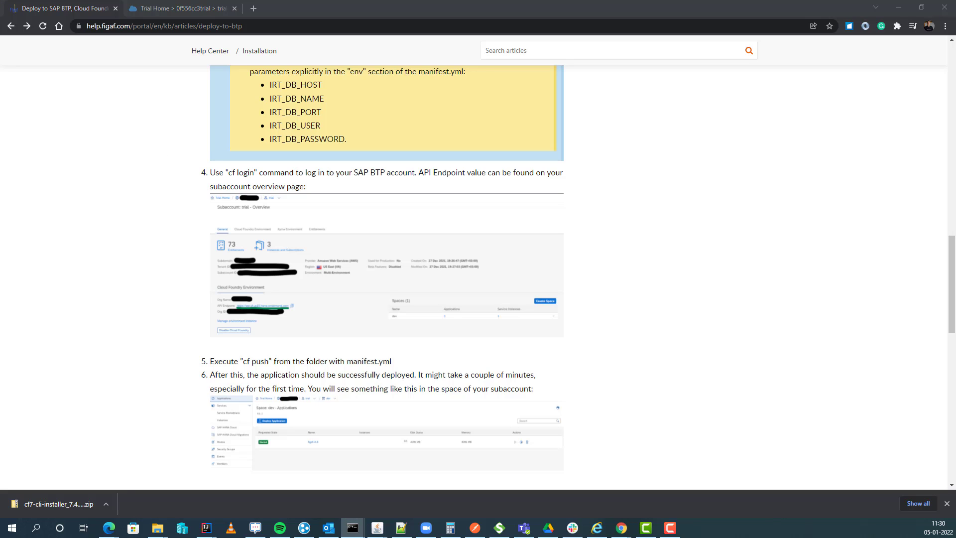
Step: Change into the Documents\FigafCF folder and list its files with dir
{"action": "left_click_drag", "start_coordinate": [393, 168], "coordinate": [498, 206]}
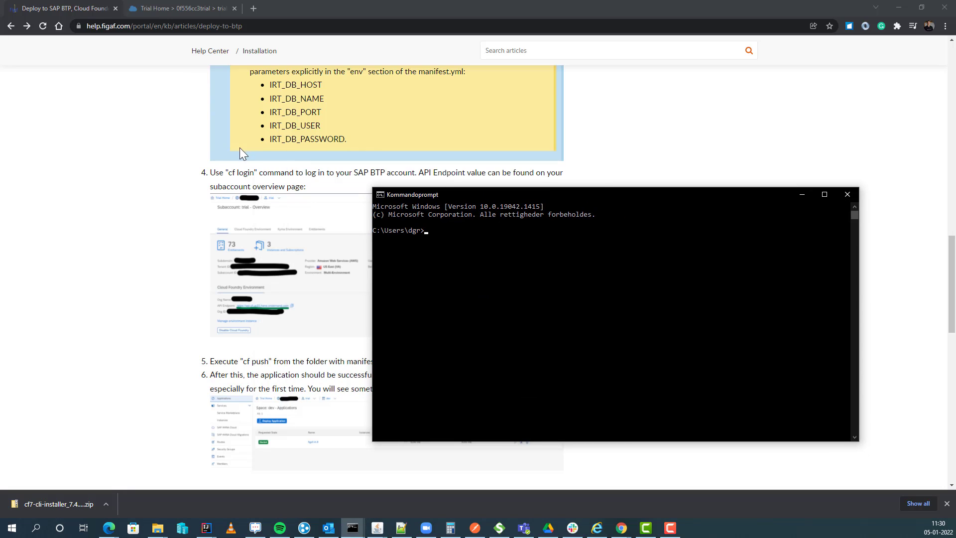
{"action": "type", "text": "cd Doxc"}
{"action": "key", "text": "BackSpace"}
{"action": "key", "text": "BackSpace"}
{"action": "type", "text": "cuments\\Fi"}
{"action": "key", "text": "Tab"}
{"action": "key", "text": "BackSpace"}
{"action": "key", "text": "BackSpace"}
{"action": "key", "text": "BackSpace"}
{"action": "key", "text": "BackSpace"}
{"action": "key", "text": "Tab"}
{"action": "key", "text": "BackSpace"}
{"action": "key", "text": "BackSpace"}
{"action": "key", "text": "BackSpace"}
{"action": "key", "text": "BackSpace"}
{"action": "key", "text": "Return"}
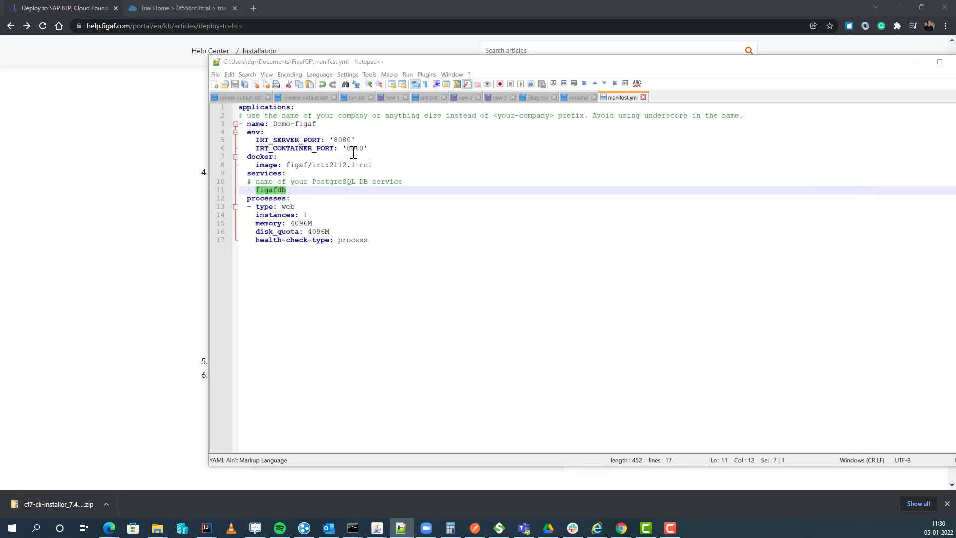
{"action": "key", "text": "alt+Tab"}
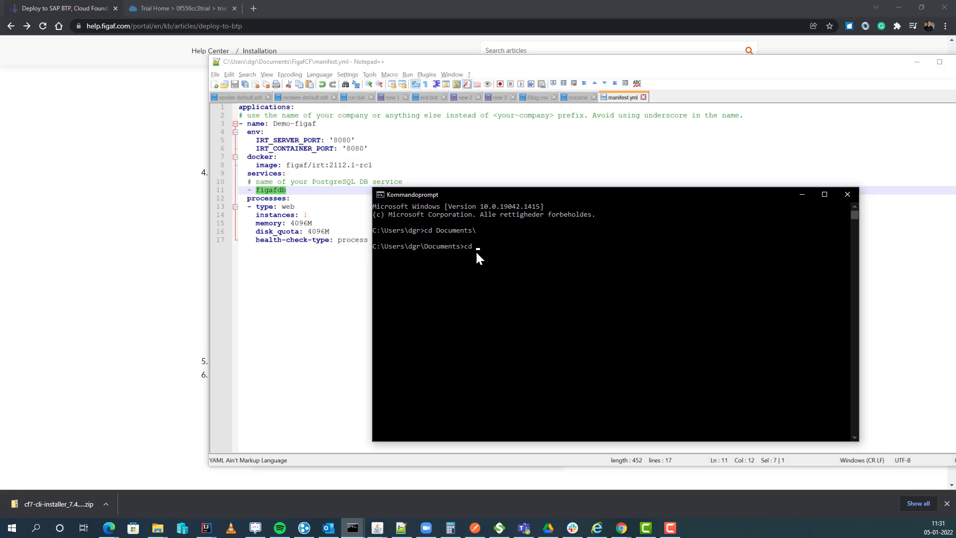
{"action": "key", "text": "Return"}
{"action": "type", "text": "dir"}
{"action": "key", "text": "Return"}
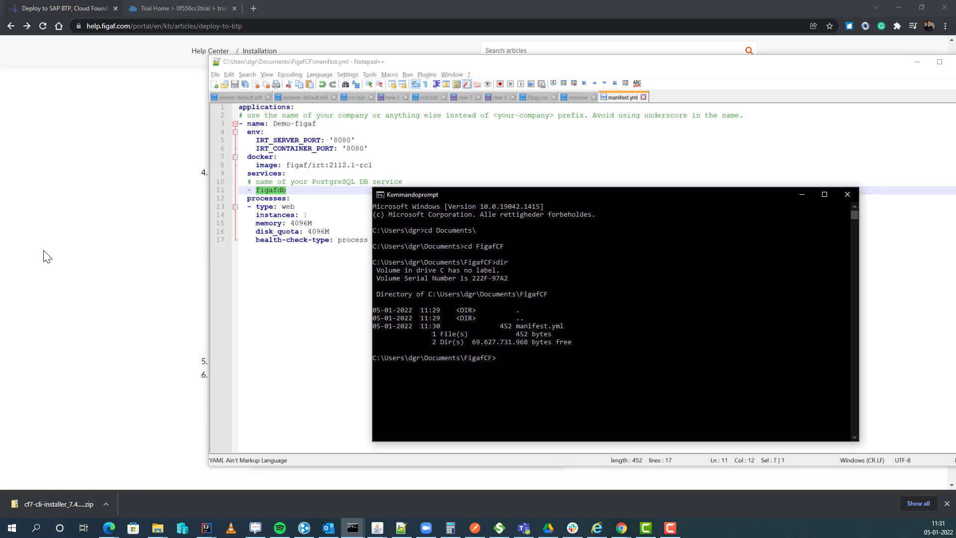
Step: Copy 'cf login' from step 4 of the help article and run it in the console
{"action": "left_click", "coordinate": [25, 248]}
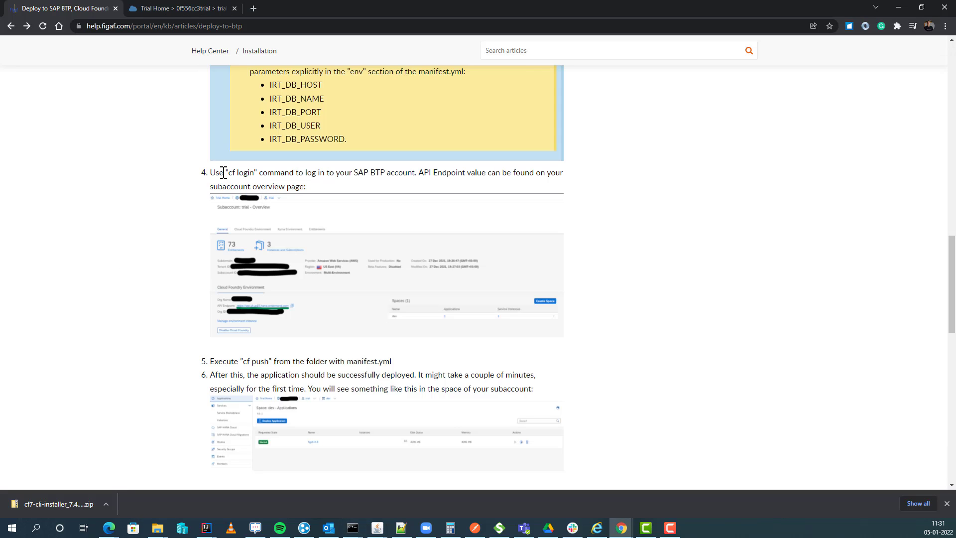
{"action": "left_click_drag", "start_coordinate": [228, 172], "coordinate": [258, 173]}
{"action": "key", "text": "alt+Tab"}
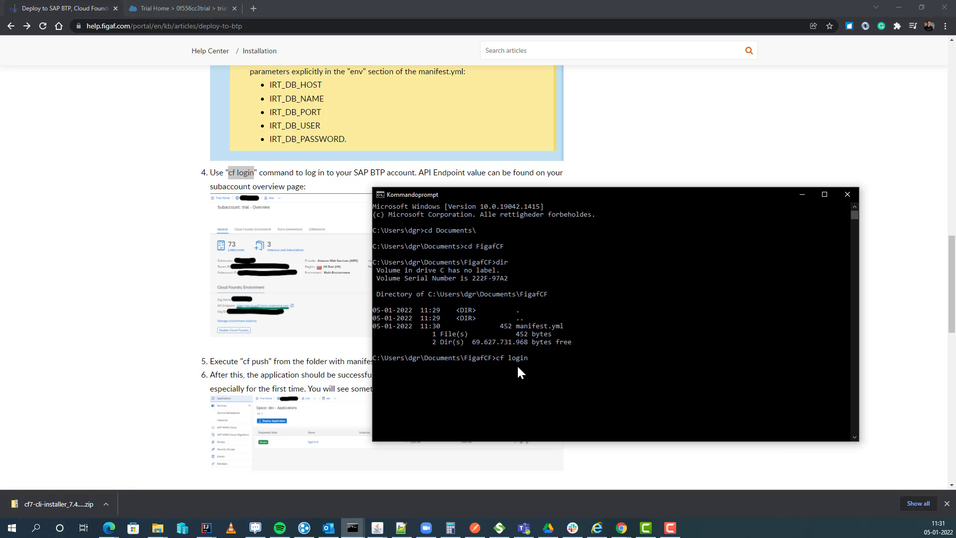
{"action": "key", "text": "Return"}
{"action": "left_click", "coordinate": [185, 290]}
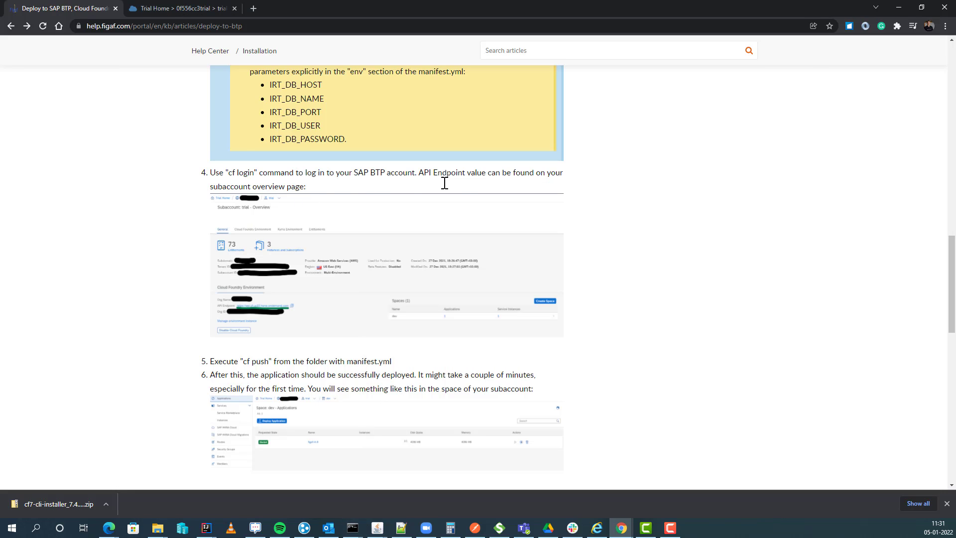
{"action": "left_click", "coordinate": [140, 10]}
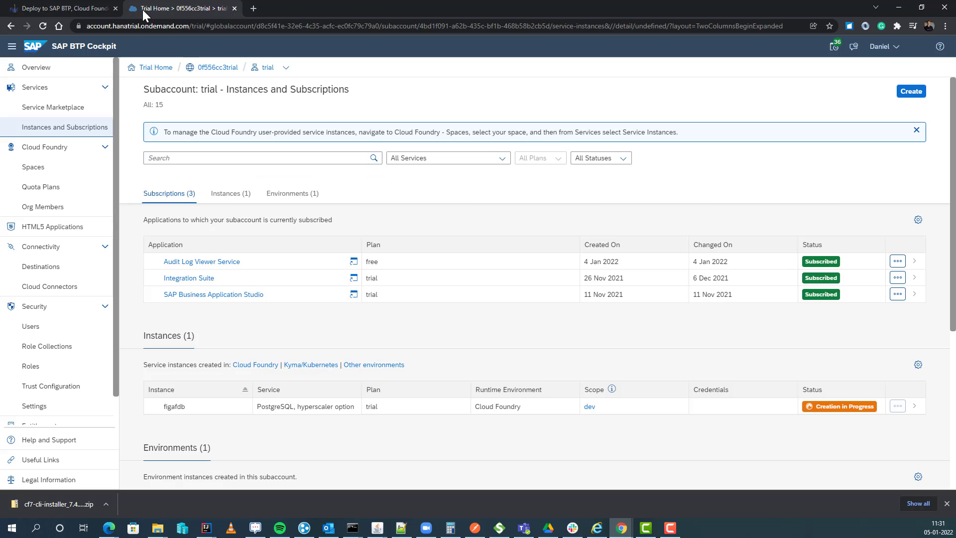
{"action": "left_click", "coordinate": [268, 68]}
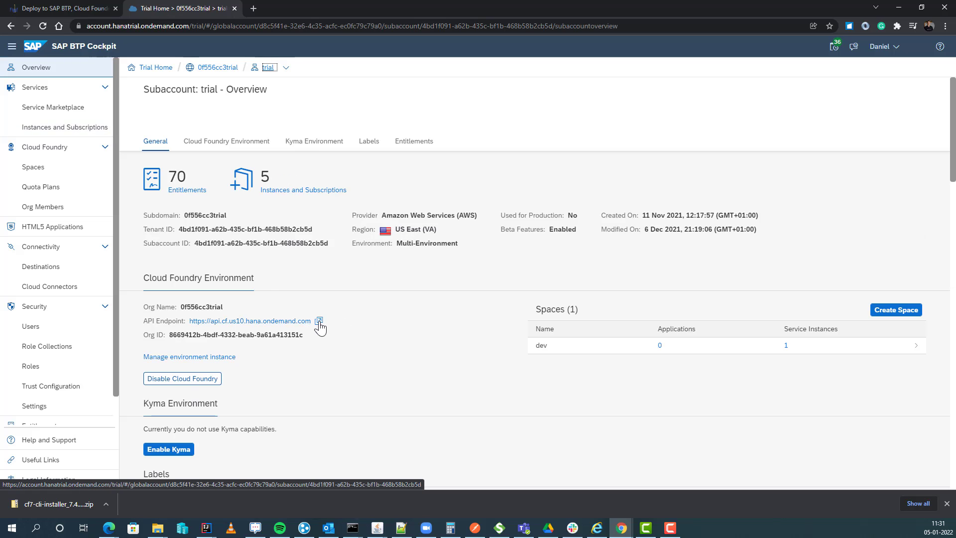
{"action": "left_click_drag", "start_coordinate": [312, 321], "coordinate": [258, 326]}
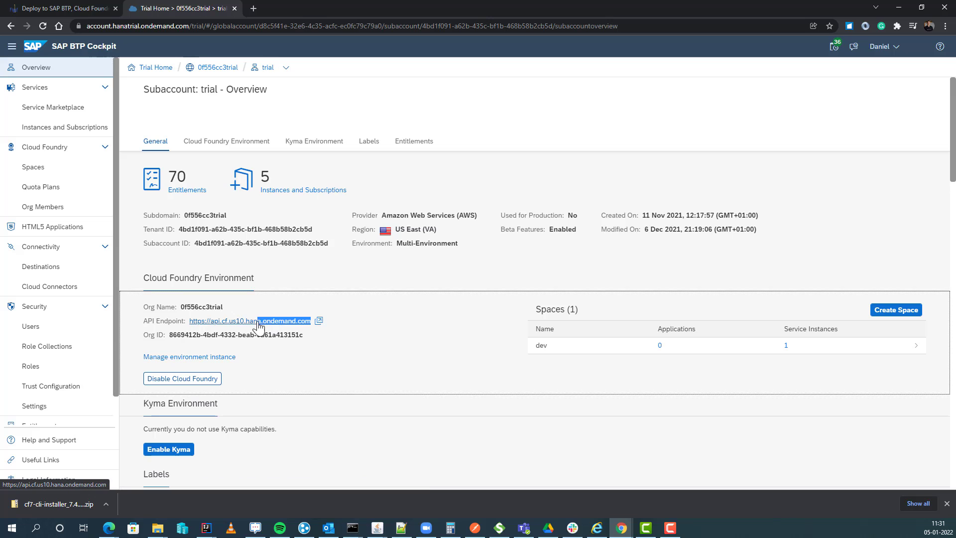
{"action": "right_click", "coordinate": [209, 321]}
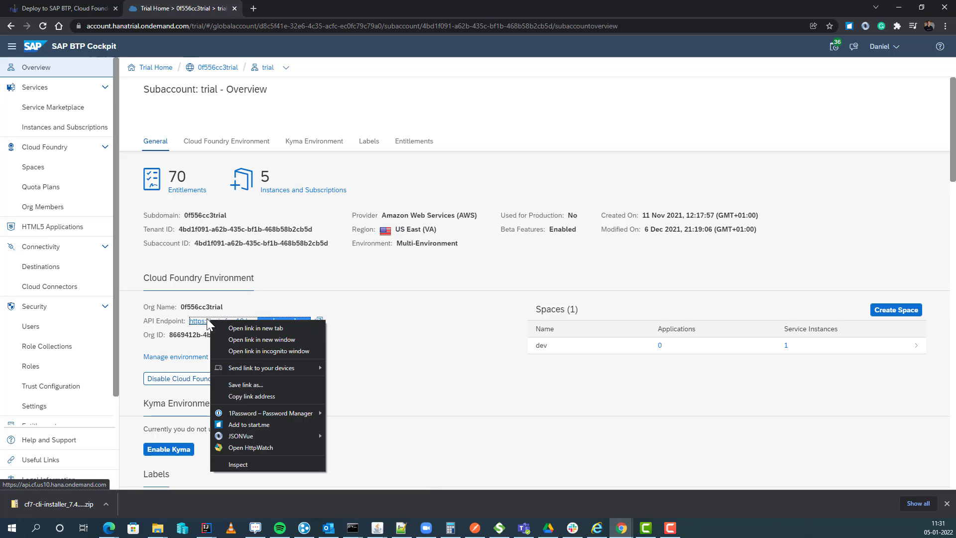
{"action": "left_click", "coordinate": [264, 399]}
{"action": "key", "text": "alt+Tab"}
Step: Submit the copied API endpoint at the cf login prompt and enter the account e-mail
{"action": "right_click", "coordinate": [435, 392]}
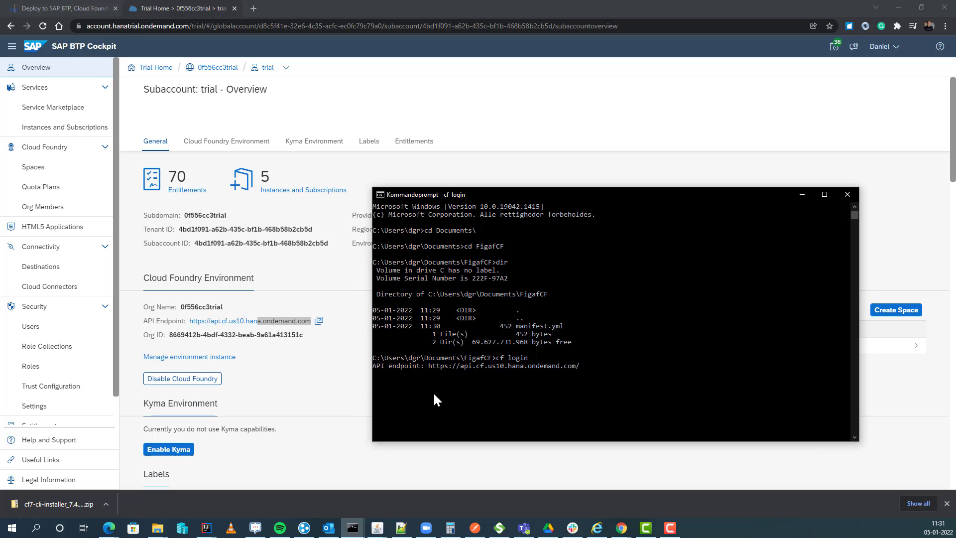
{"action": "key", "text": "Return"}
{"action": "key", "text": "Return"}
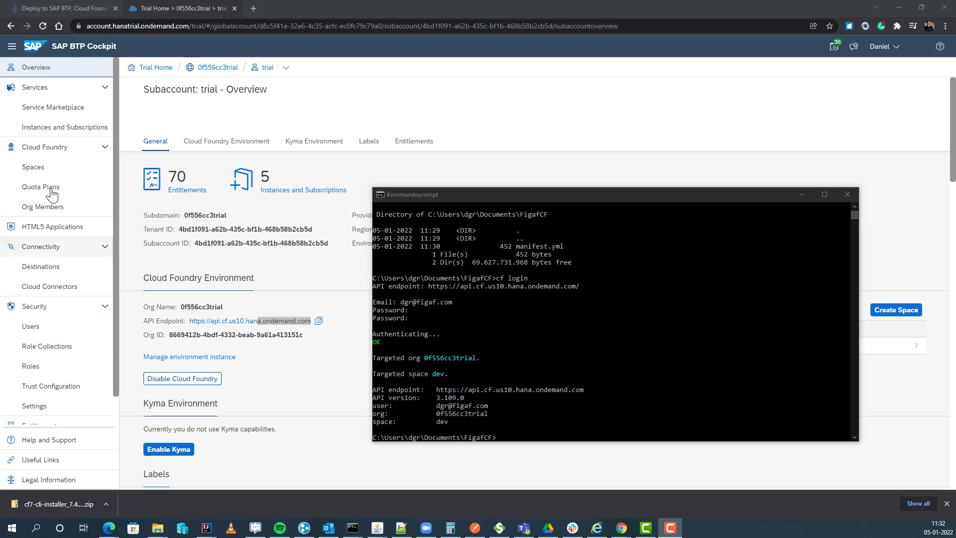
Step: Check figafdb's status under Instances and Subscriptions, then scroll the help article to step 5
{"action": "left_click", "coordinate": [46, 130]}
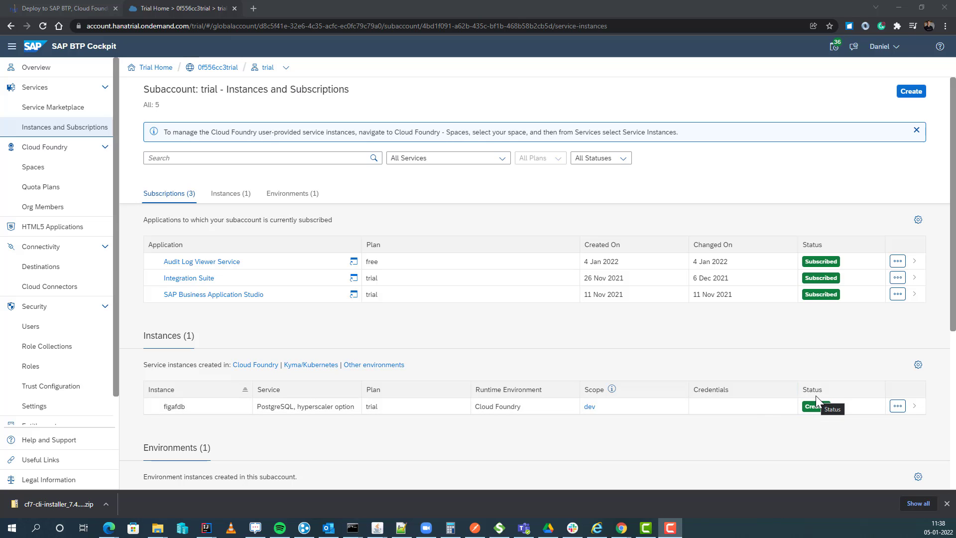
{"action": "key", "text": "alt+Tab"}
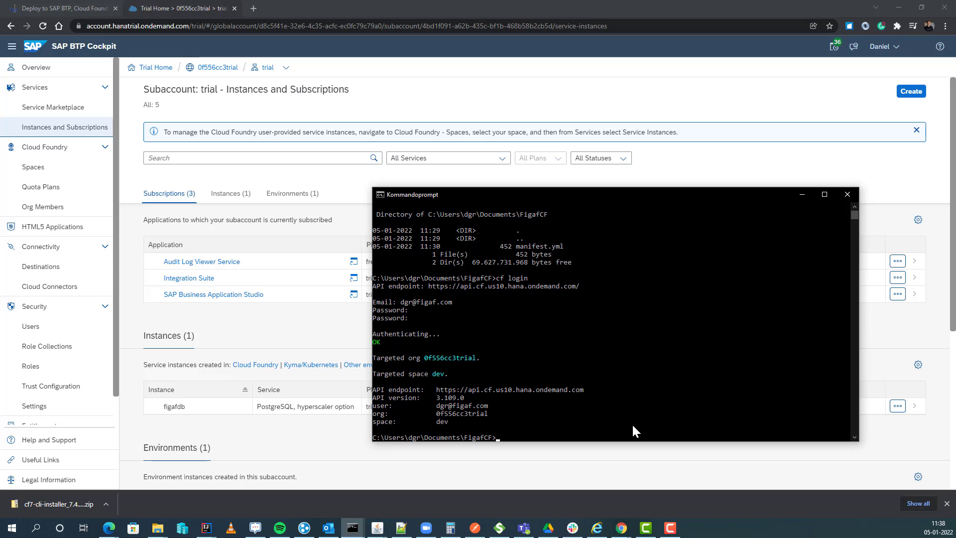
{"action": "left_click", "coordinate": [60, 8]}
{"action": "scroll", "coordinate": [284, 357], "scroll_direction": "down", "scroll_amount": 3}
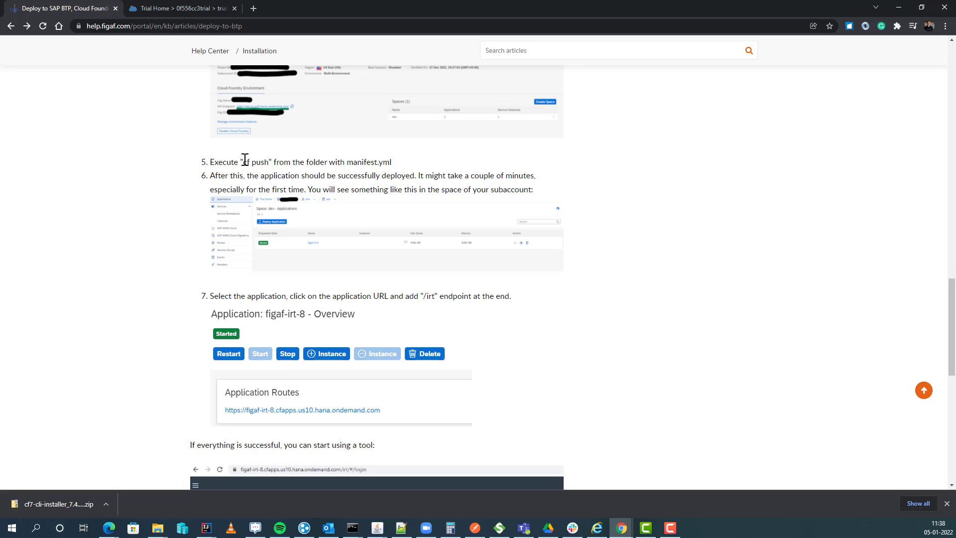
Step: Copy 'cf push' from step 5 and run it in the console to deploy Demo-figaf
{"action": "left_click_drag", "start_coordinate": [243, 162], "coordinate": [269, 166]}
{"action": "key", "text": "ctrl+c"}
{"action": "key", "text": "alt+Tab"}
{"action": "key", "text": "ctrl+v"}
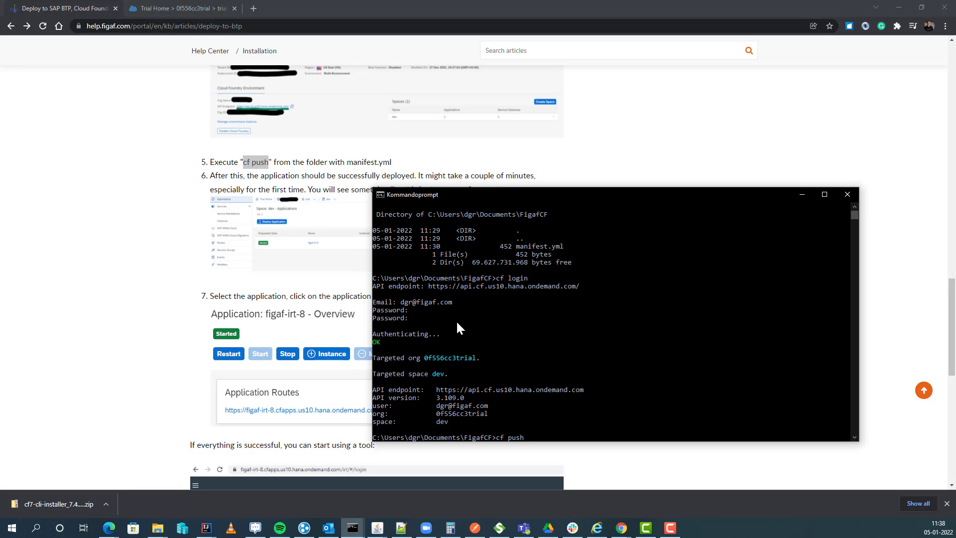
{"action": "key", "text": "Return"}
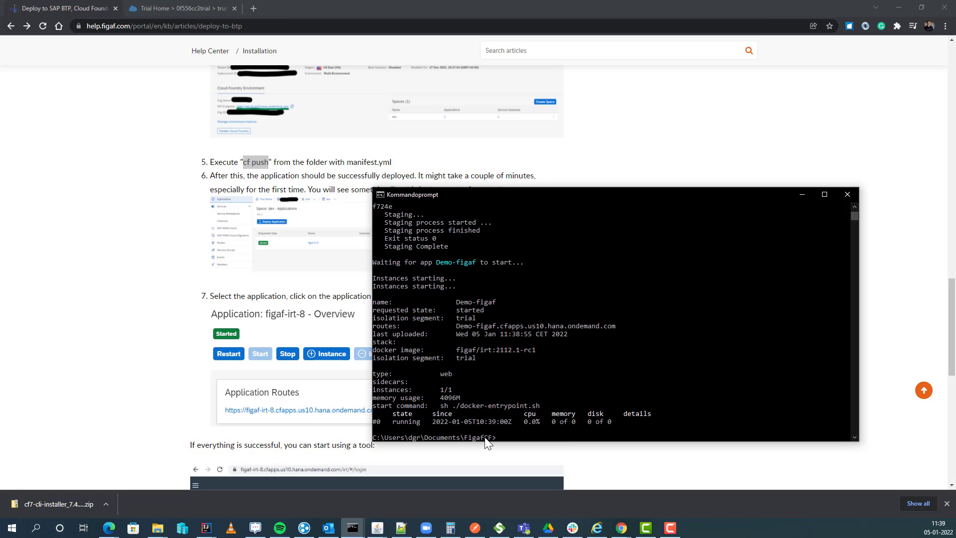
Step: Go from the trial subaccount into the dev space and open the Demo-figaf application
{"action": "scroll", "coordinate": [229, 405], "scroll_direction": "down", "scroll_amount": 3}
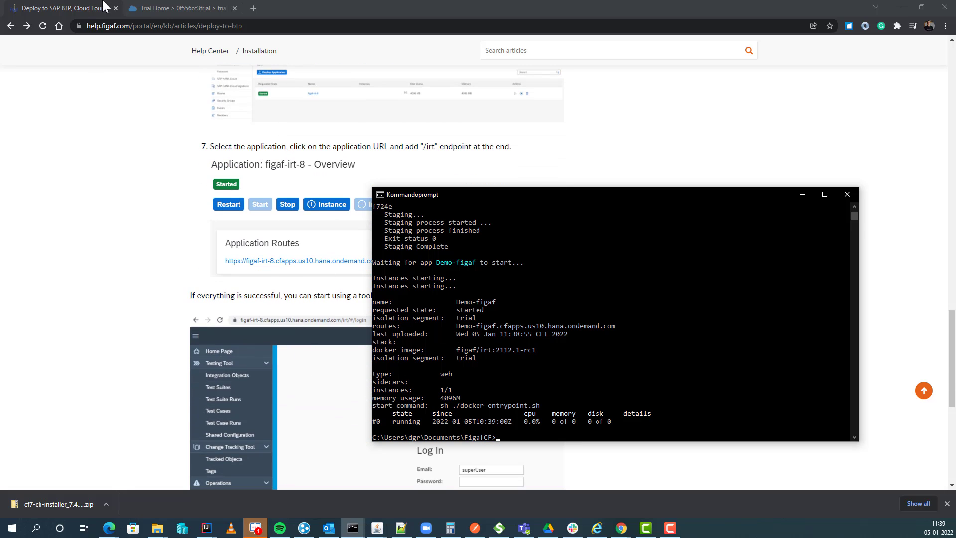
{"action": "left_click", "coordinate": [151, 8]}
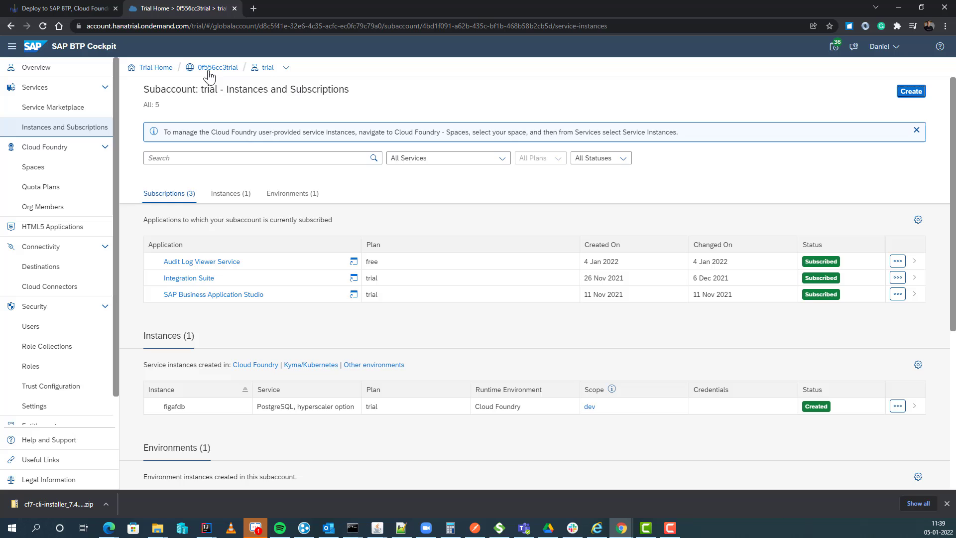
{"action": "left_click", "coordinate": [267, 68]}
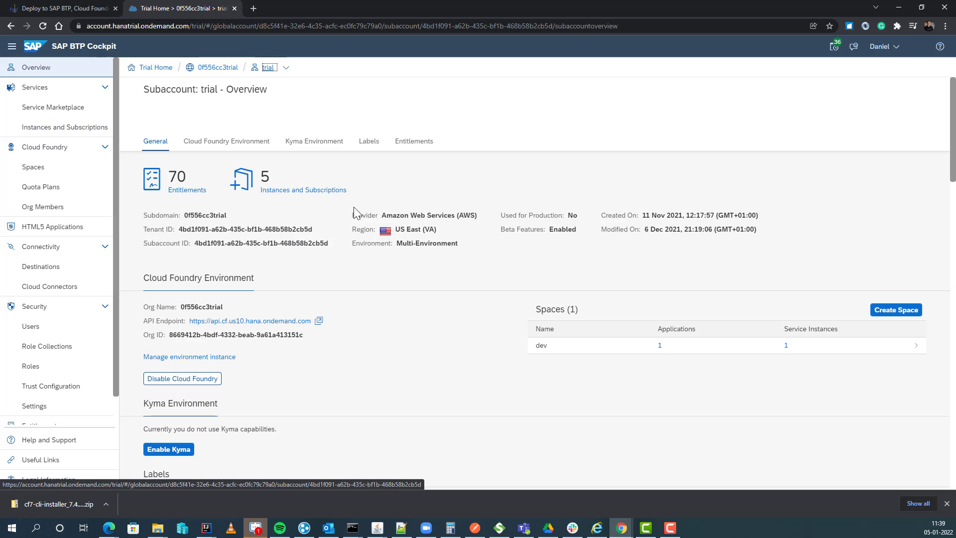
{"action": "left_click", "coordinate": [697, 352]}
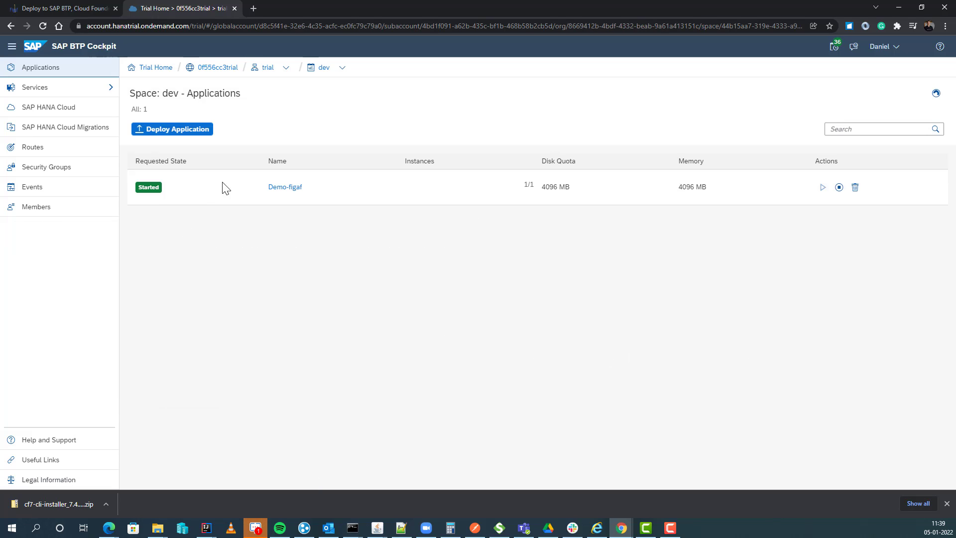
{"action": "left_click", "coordinate": [284, 187]}
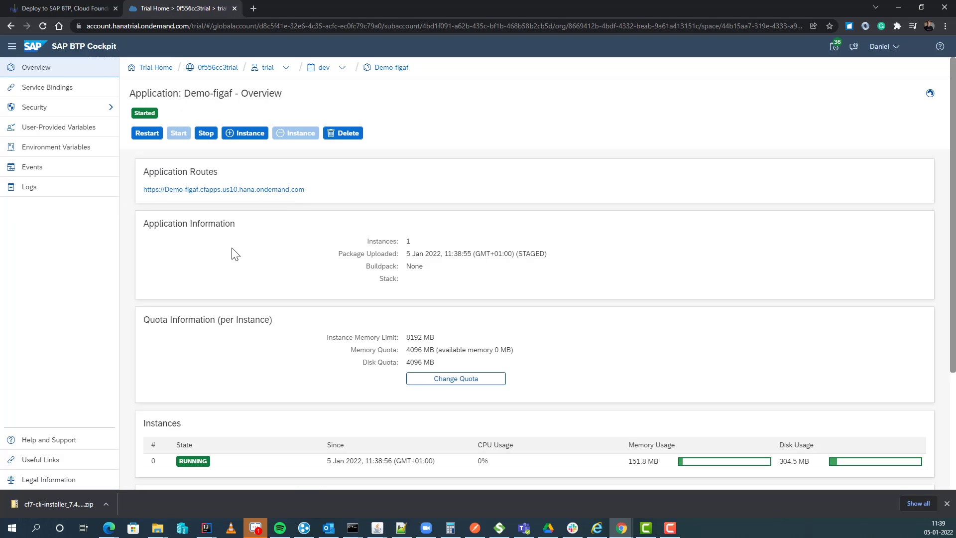
Step: Open Demo-figaf's Logs, scroll through the entries and refresh them to show 59 entries
{"action": "left_click", "coordinate": [58, 198]}
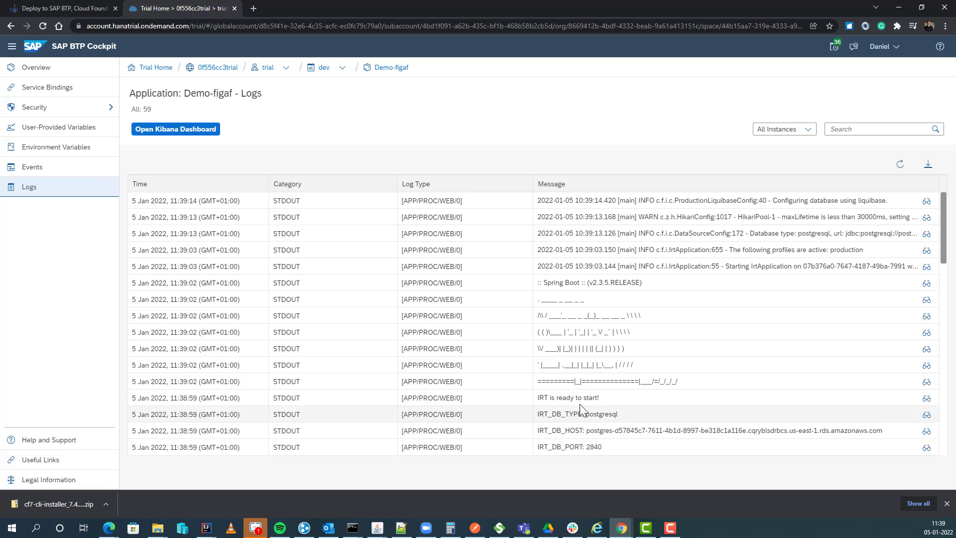
{"action": "scroll", "coordinate": [578, 393], "scroll_direction": "down", "scroll_amount": 2}
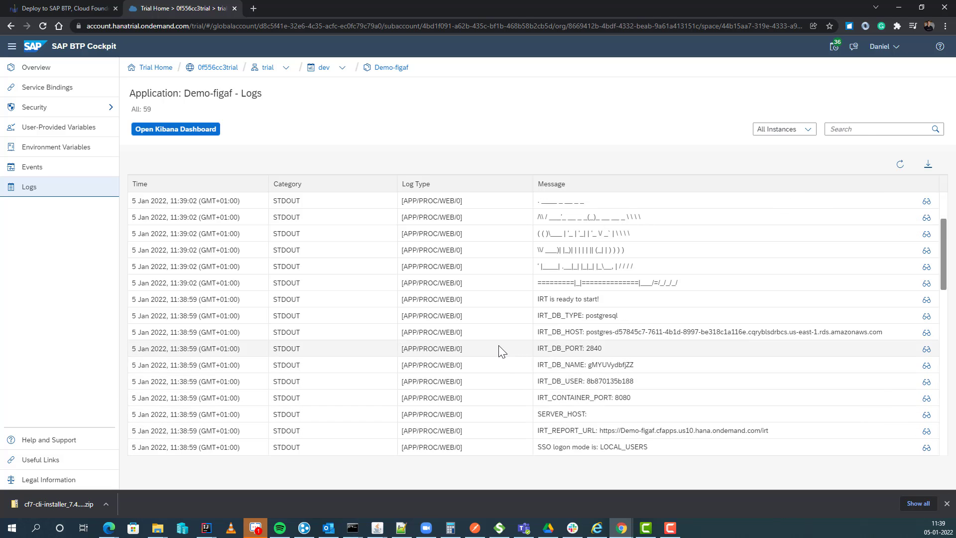
{"action": "scroll", "coordinate": [495, 356], "scroll_direction": "up", "scroll_amount": 2}
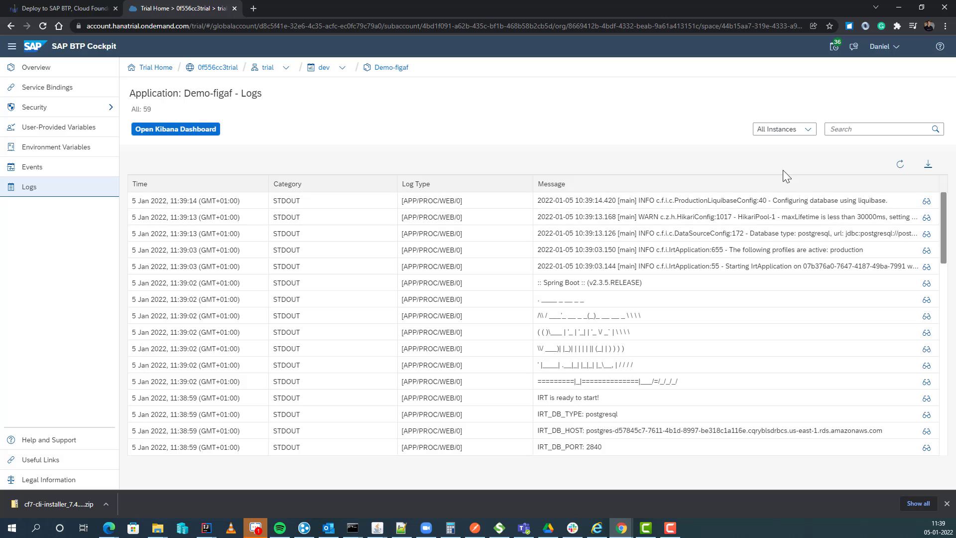
{"action": "left_click", "coordinate": [901, 164]}
Step: Run 'cf logs', then rerun it with Demo-figaf appended to tail the app's live logs
{"action": "key", "text": "alt+Tab"}
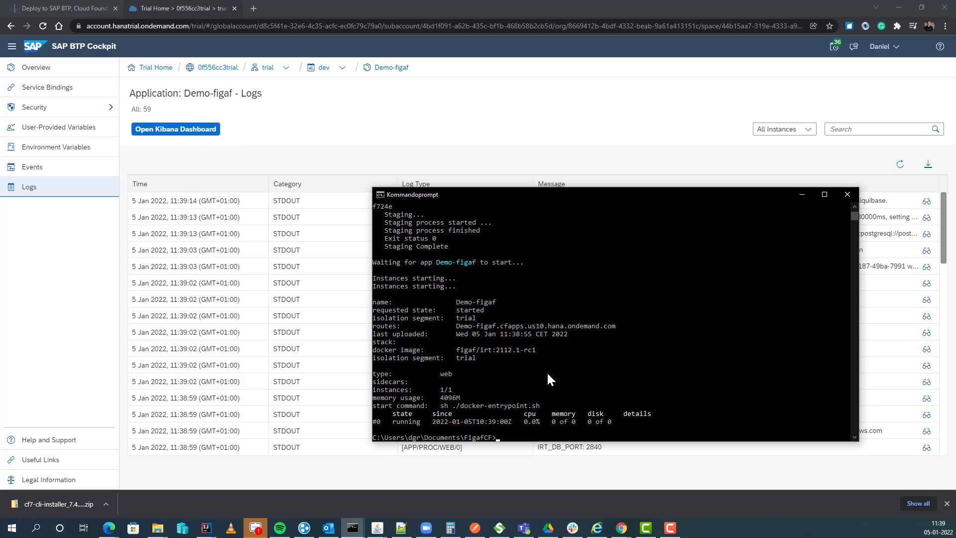
{"action": "type", "text": "cf logs"}
{"action": "key", "text": "Return"}
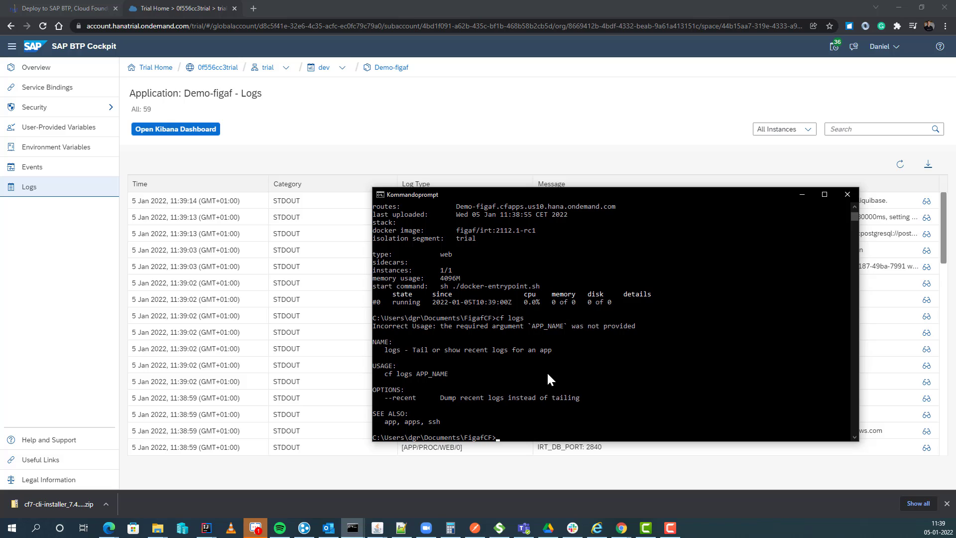
{"action": "key", "text": "Up"}
{"action": "type", "text": "Demo-figaf"}
{"action": "key", "text": "Return"}
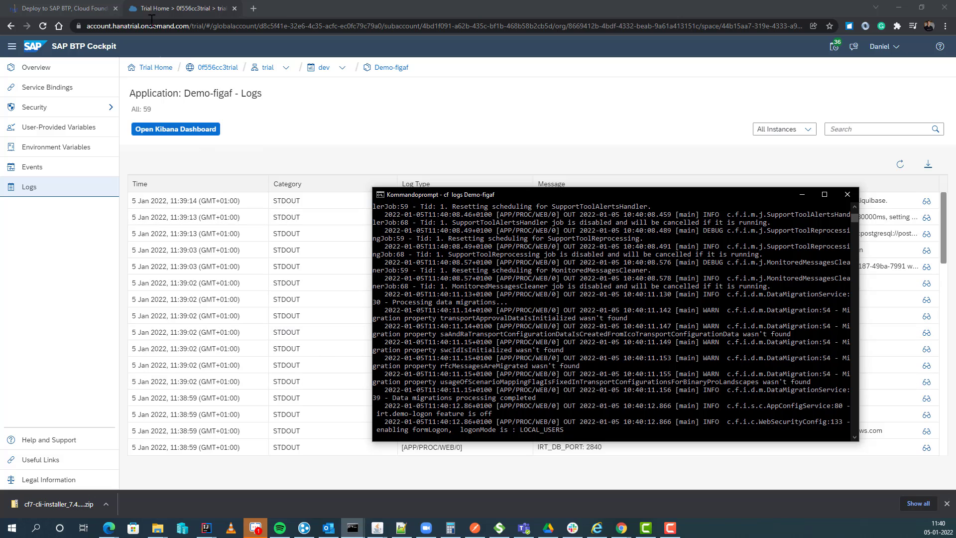
Step: Open Demo-figaf's application route in a new tab and load its /irt path
{"action": "left_click", "coordinate": [393, 70]}
{"action": "left_click", "coordinate": [392, 70]}
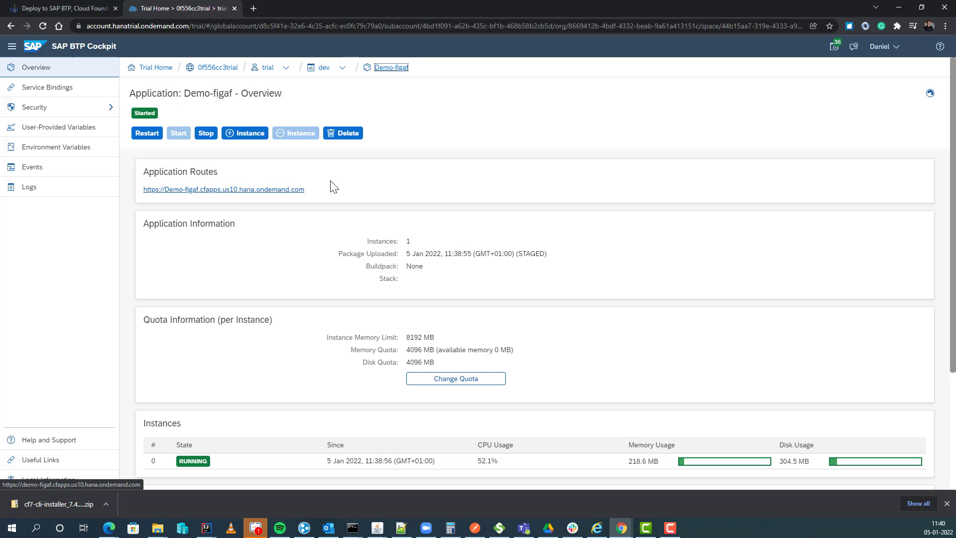
{"action": "left_click", "coordinate": [247, 193]}
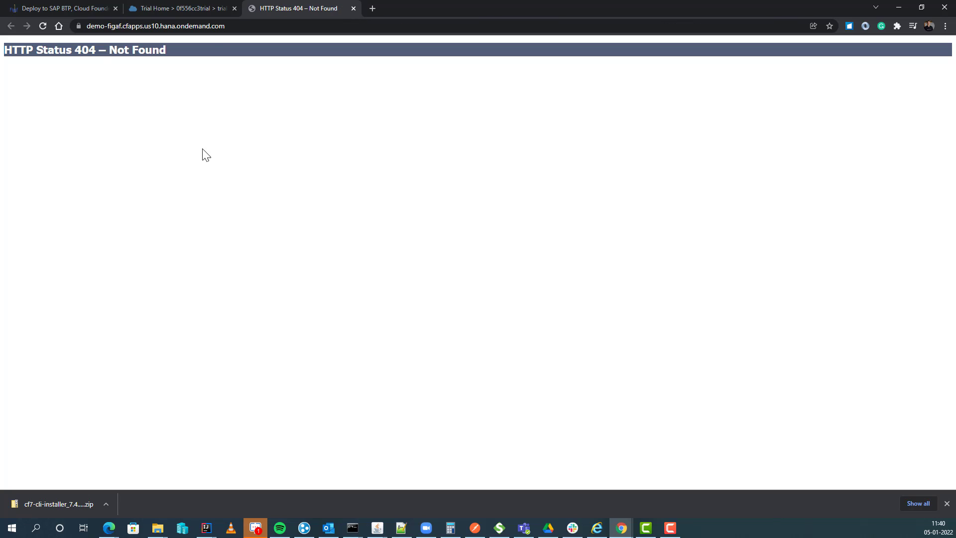
{"action": "left_click", "coordinate": [249, 29]}
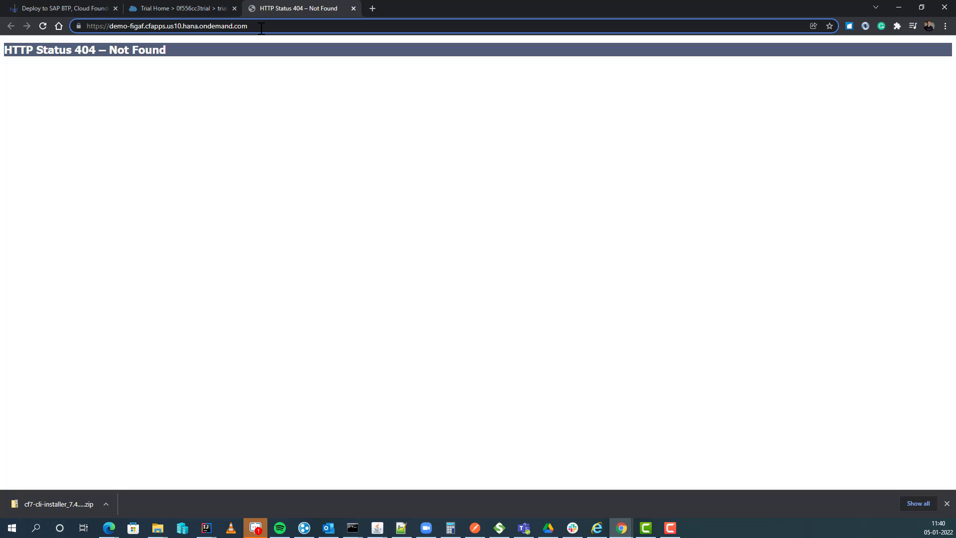
{"action": "type", "text": "/irt"}
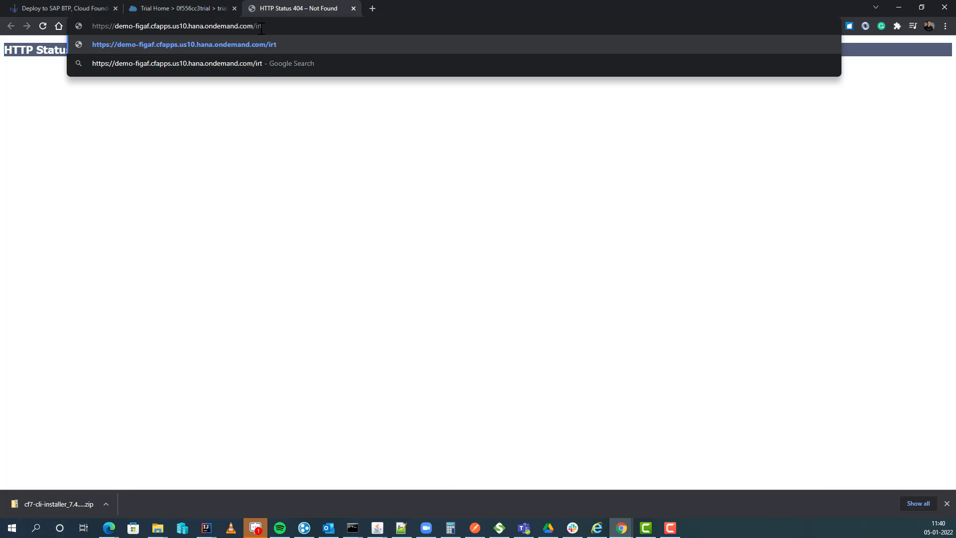
{"action": "key", "text": "Return"}
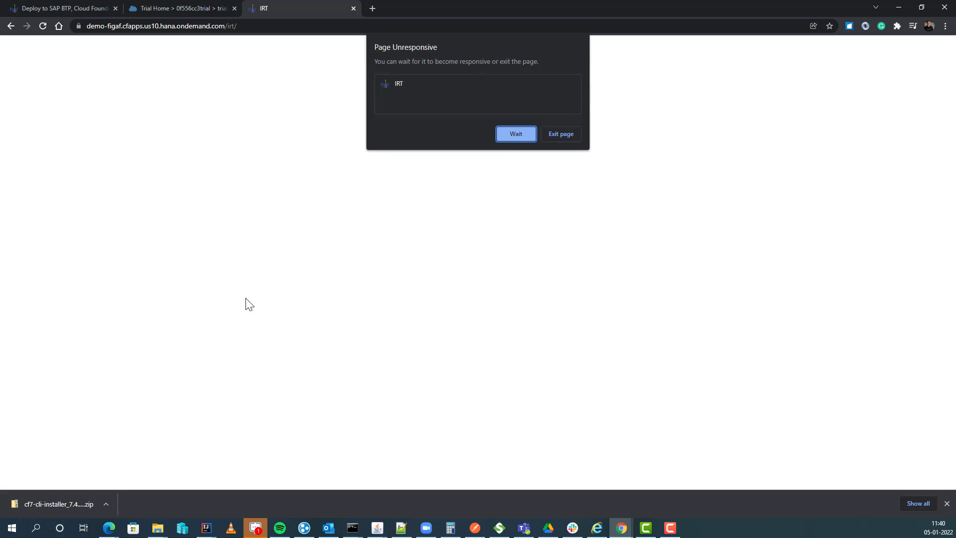
Step: Log in as superUser with the default password, close the password-change prompt, and open Load License
{"action": "left_click", "coordinate": [518, 139]}
{"action": "left_click", "coordinate": [531, 217]}
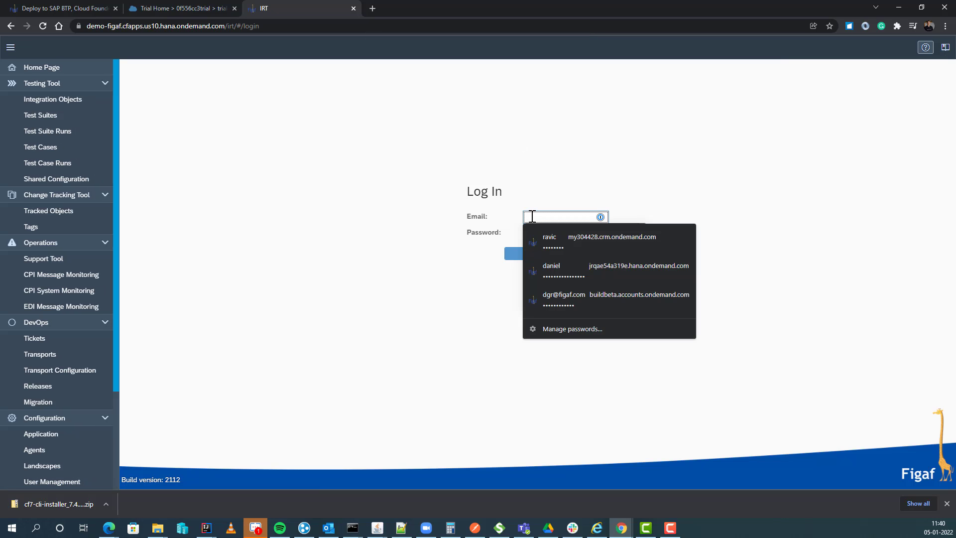
{"action": "type", "text": "superUse"}
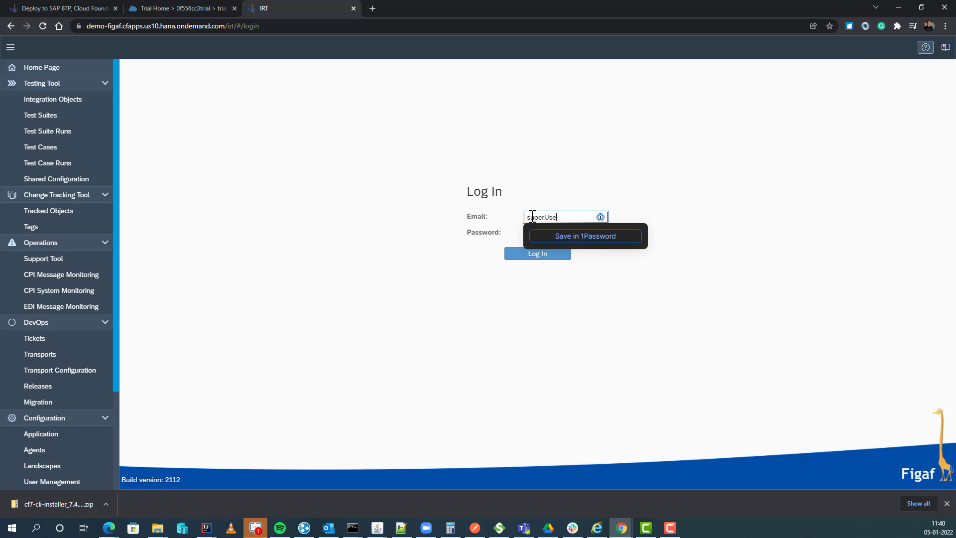
{"action": "type", "text": "r"}
{"action": "key", "text": "Tab"}
{"action": "type", "text": "•••••••"}
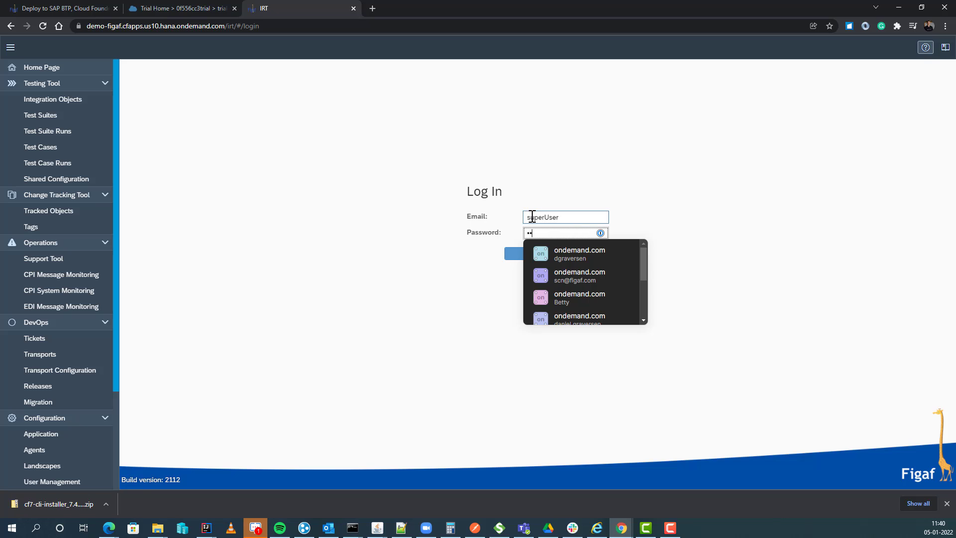
{"action": "key", "text": "Return"}
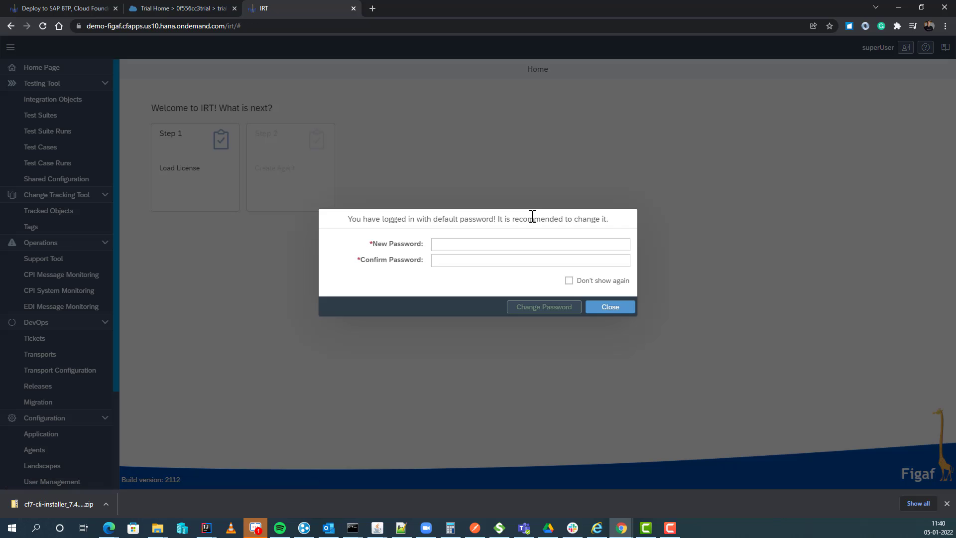
{"action": "left_click", "coordinate": [604, 308]}
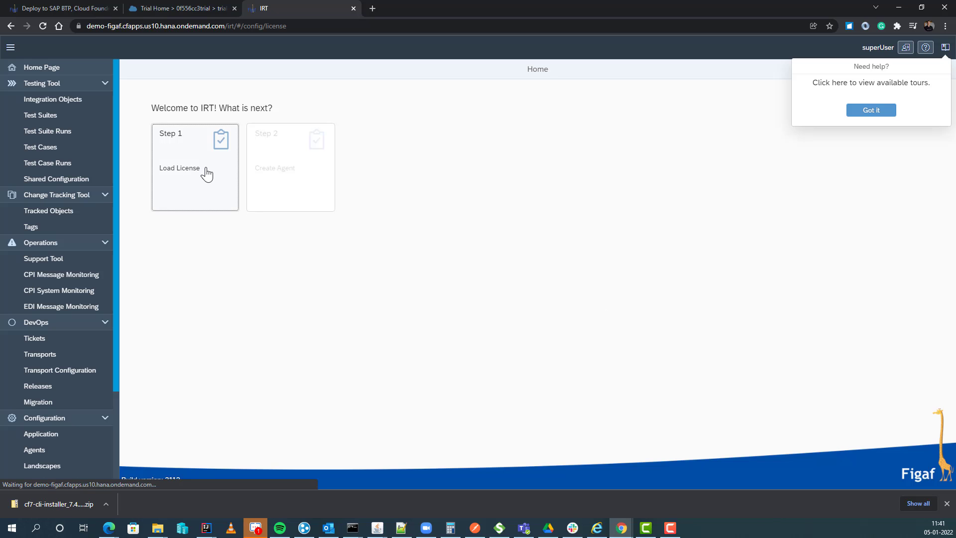
{"action": "left_click", "coordinate": [201, 173]}
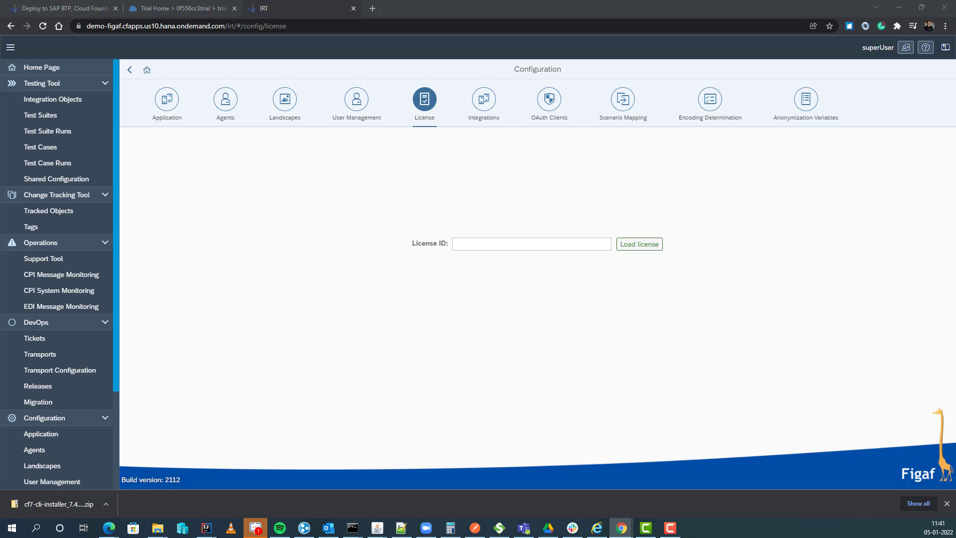
Step: Paste the License ID, load the license and acknowledge the sync message, then open Agents configuration
{"action": "left_click", "coordinate": [512, 247]}
{"action": "key", "text": "ctrl+v"}
{"action": "left_click", "coordinate": [640, 241]}
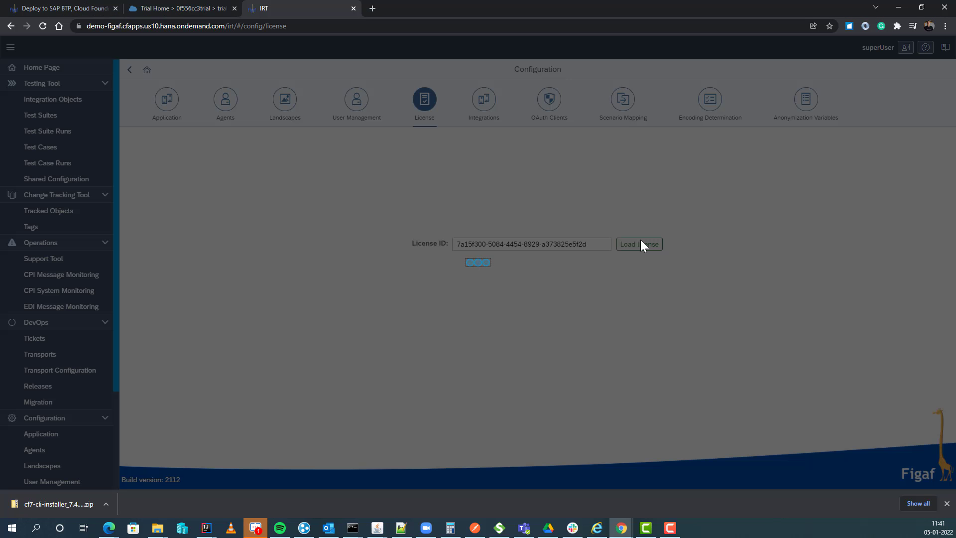
{"action": "left_click", "coordinate": [541, 291]}
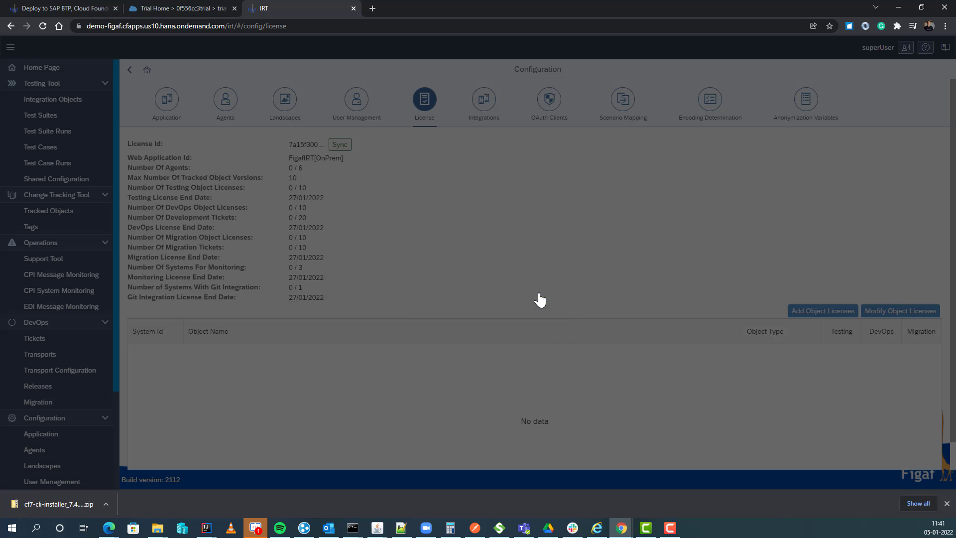
{"action": "left_click", "coordinate": [217, 105]}
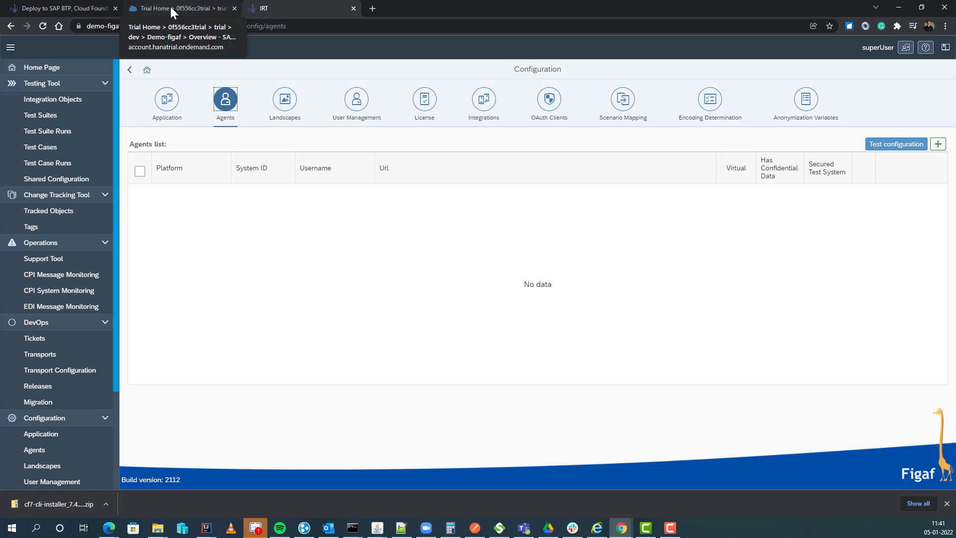
{"action": "left_click", "coordinate": [936, 145]}
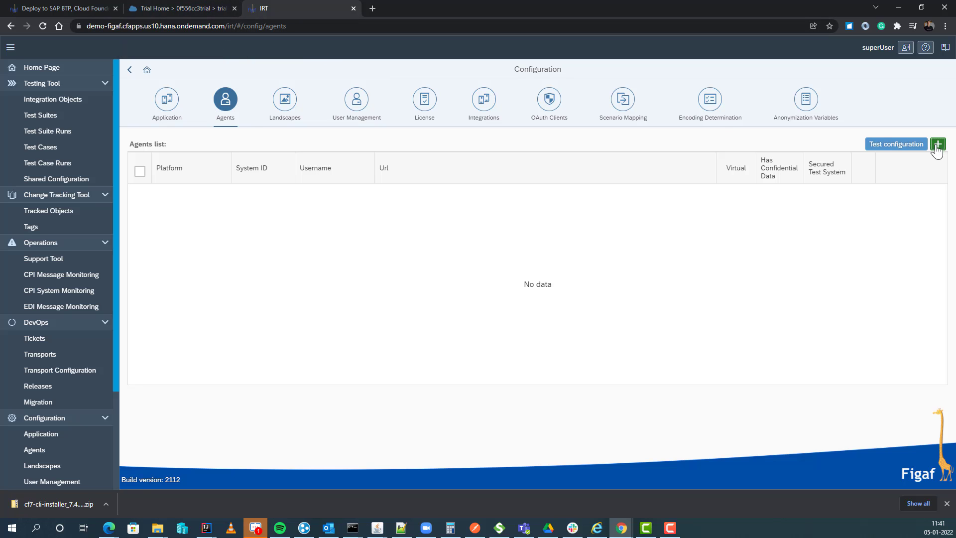
{"action": "left_click", "coordinate": [195, 110]}
{"action": "left_click", "coordinate": [186, 144]}
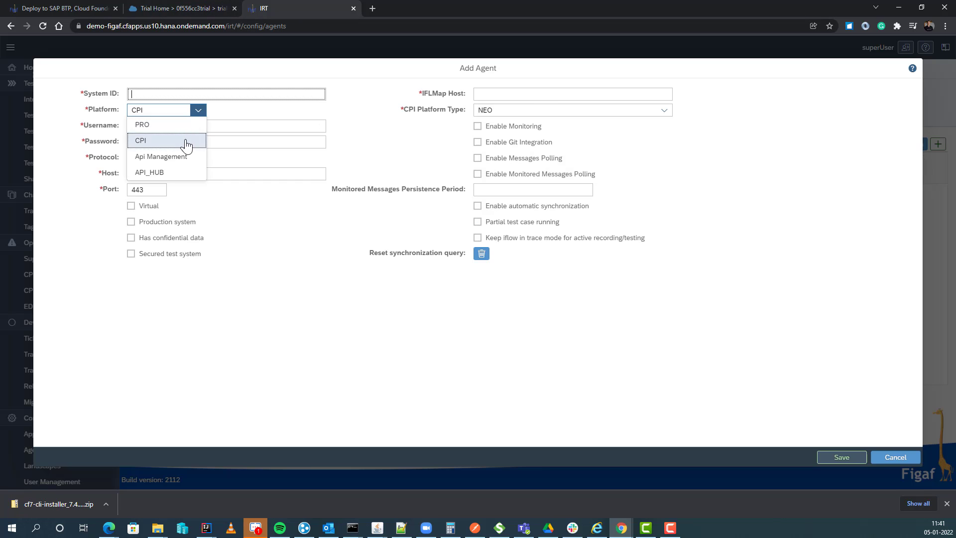
{"action": "left_click", "coordinate": [186, 144]}
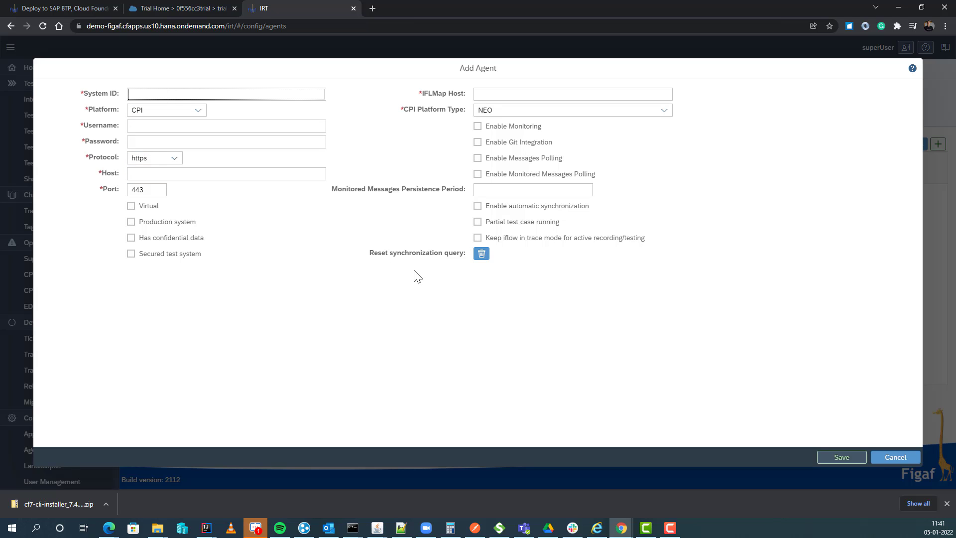
{"action": "left_click", "coordinate": [886, 457]}
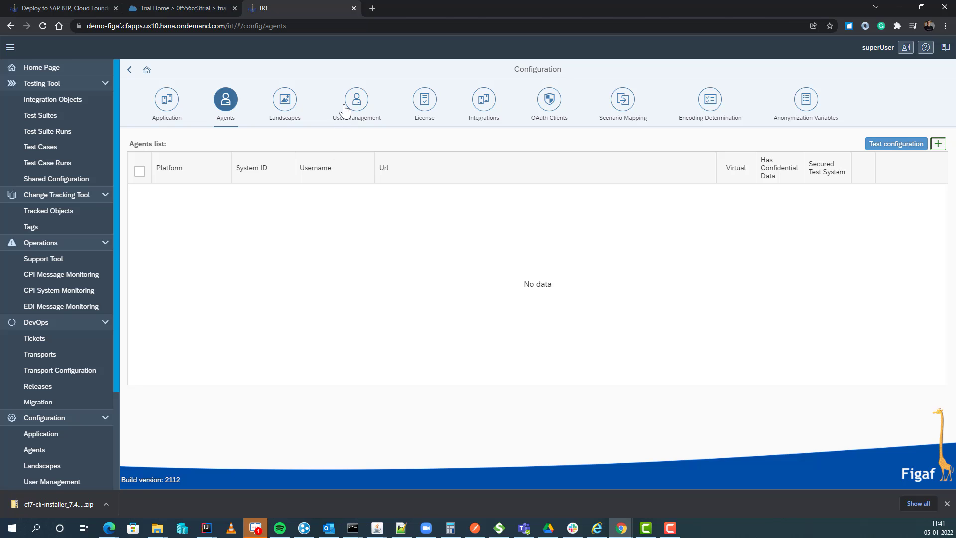
Step: Return to the IRT configuration tab and open User Management
{"action": "left_click", "coordinate": [209, 7]}
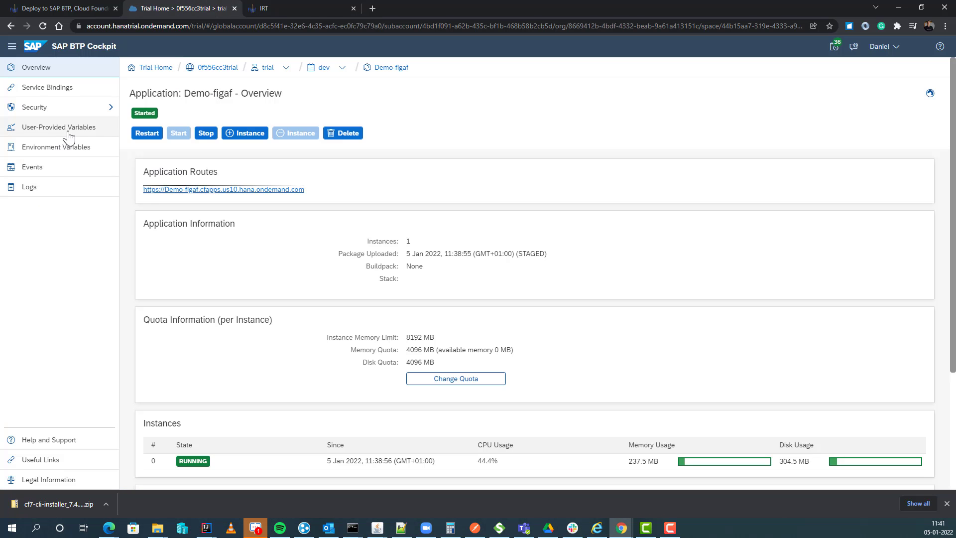
{"action": "left_click", "coordinate": [264, 9]}
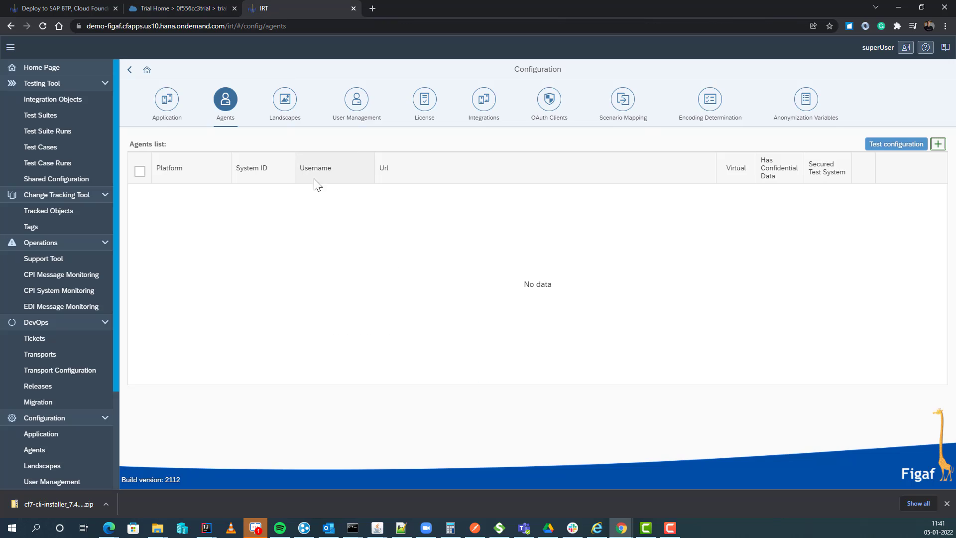
{"action": "left_click", "coordinate": [356, 99]}
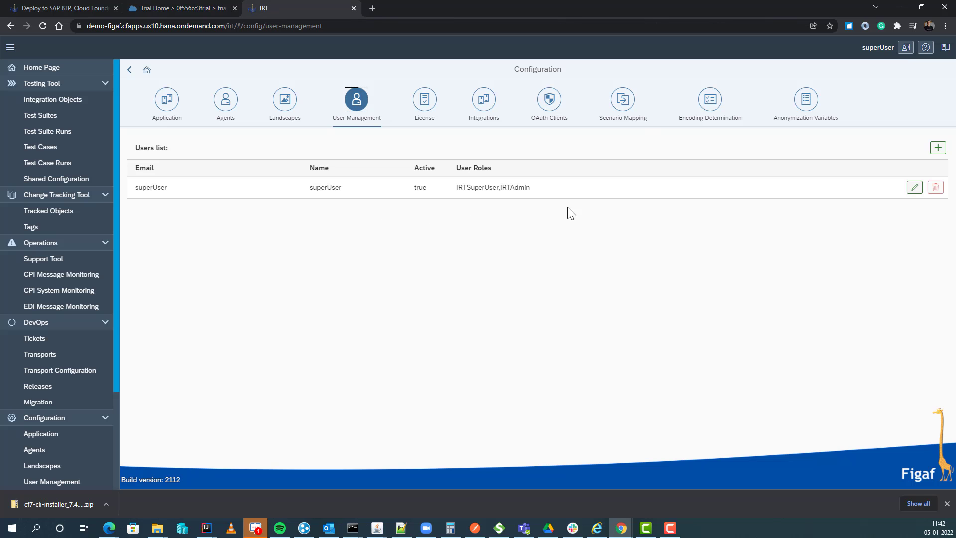
Step: Start an Add User form, then cancel it without creating a user
{"action": "left_click", "coordinate": [937, 148]}
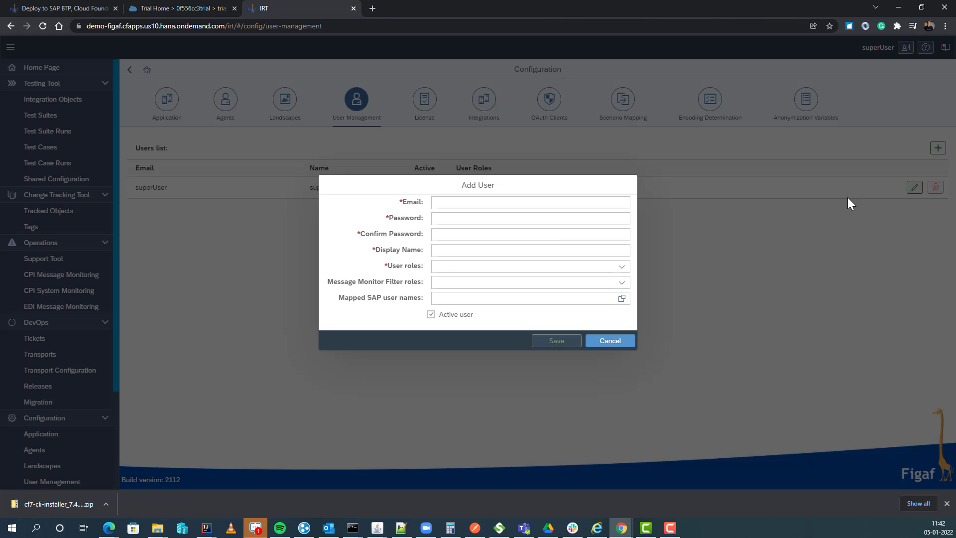
{"action": "left_click", "coordinate": [343, 221]}
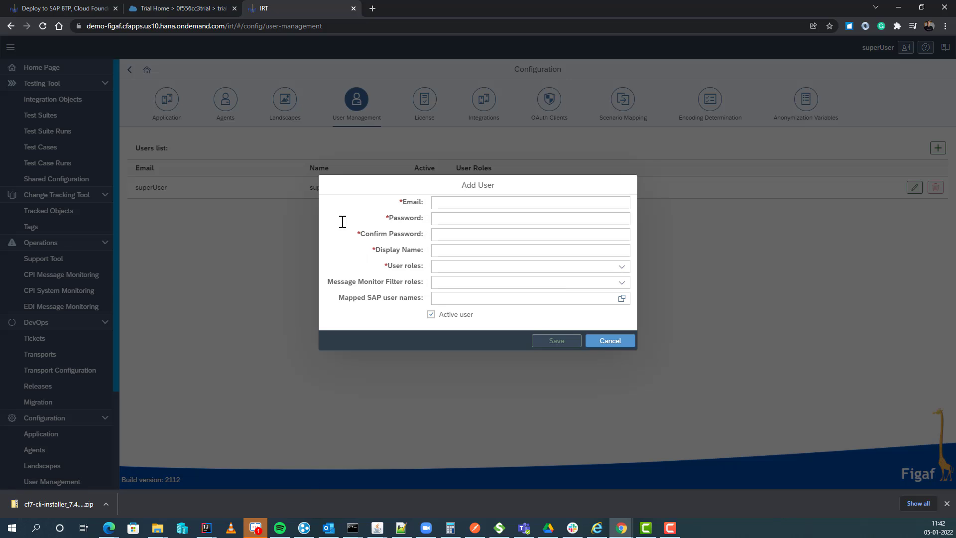
{"action": "left_click", "coordinate": [610, 341]}
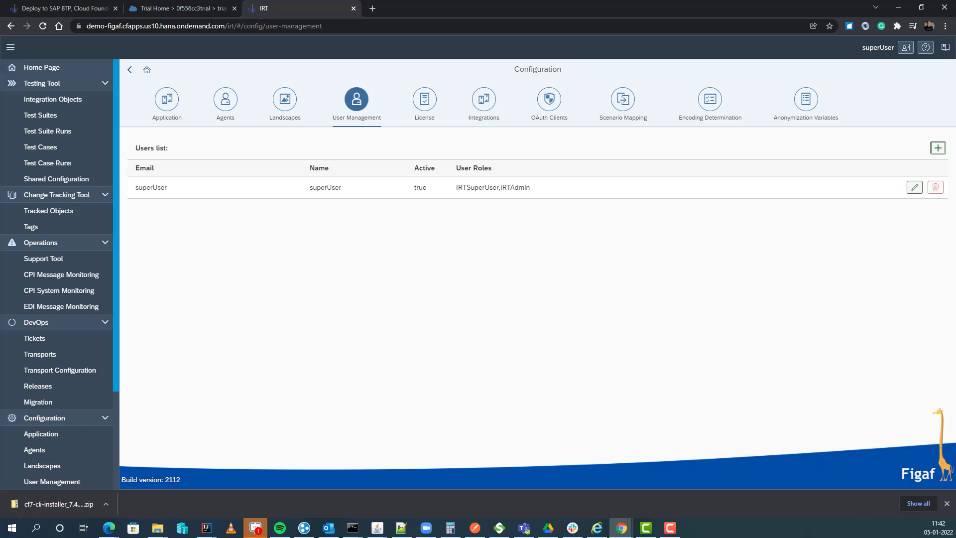
Step: Check the Cockpit overview shows Demo-figaf running, then return to the Deploy to SAP BTP article
{"action": "left_click", "coordinate": [204, 11]}
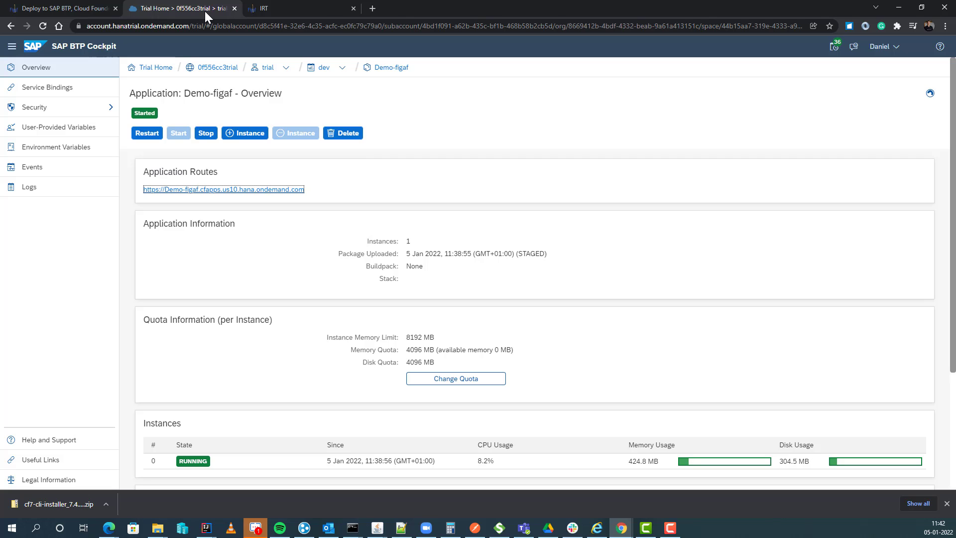
{"action": "left_click", "coordinate": [41, 8]}
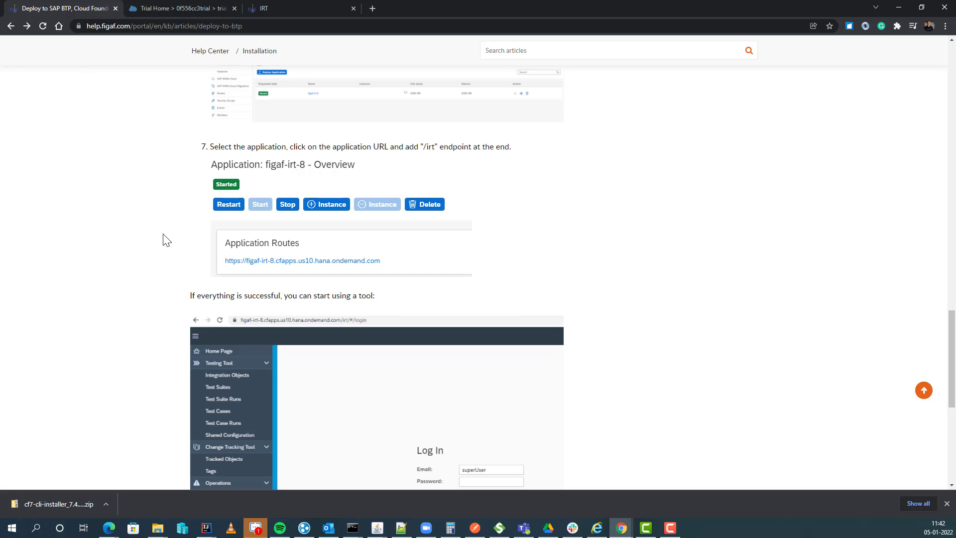